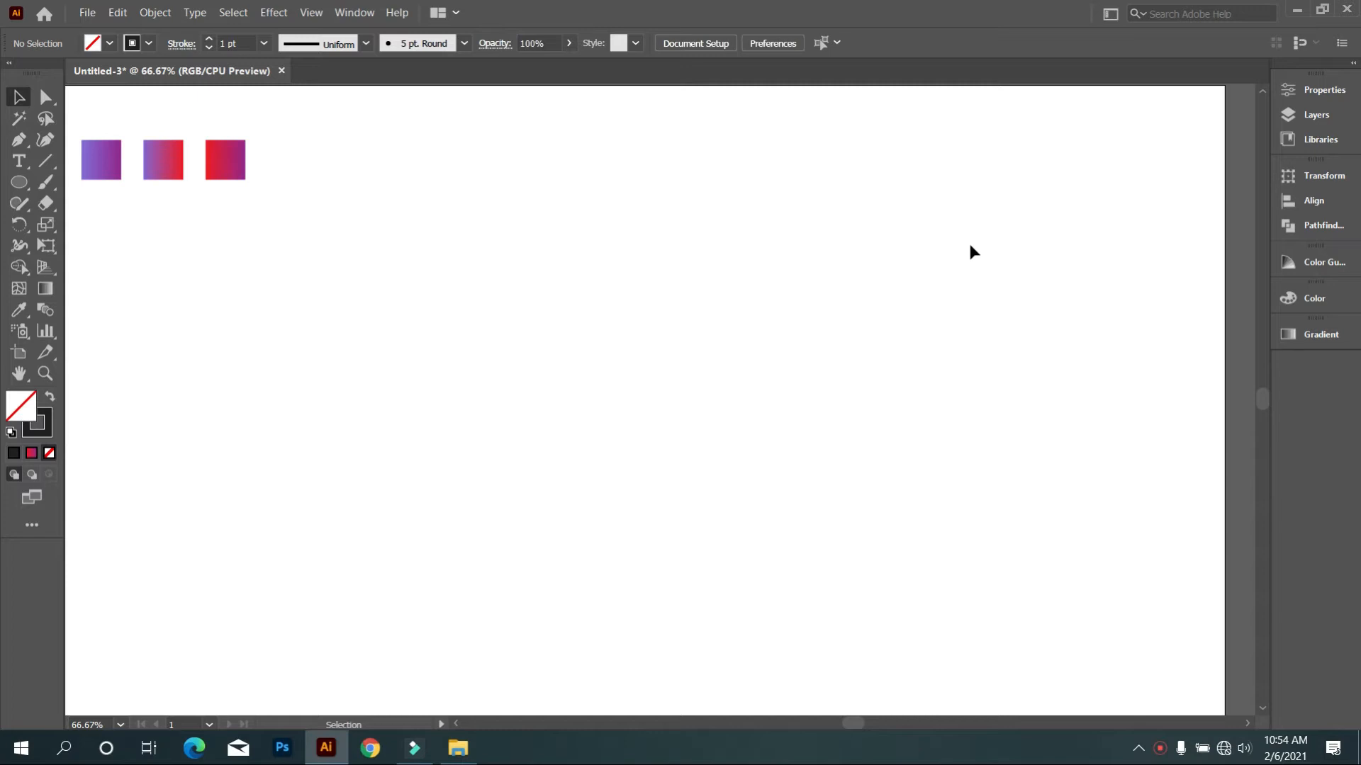
Step: Draw a circle with the Ellipse tool and move it toward the middle of the artboard
drag(18, 186, 14, 197)
drag(325, 344, 558, 525)
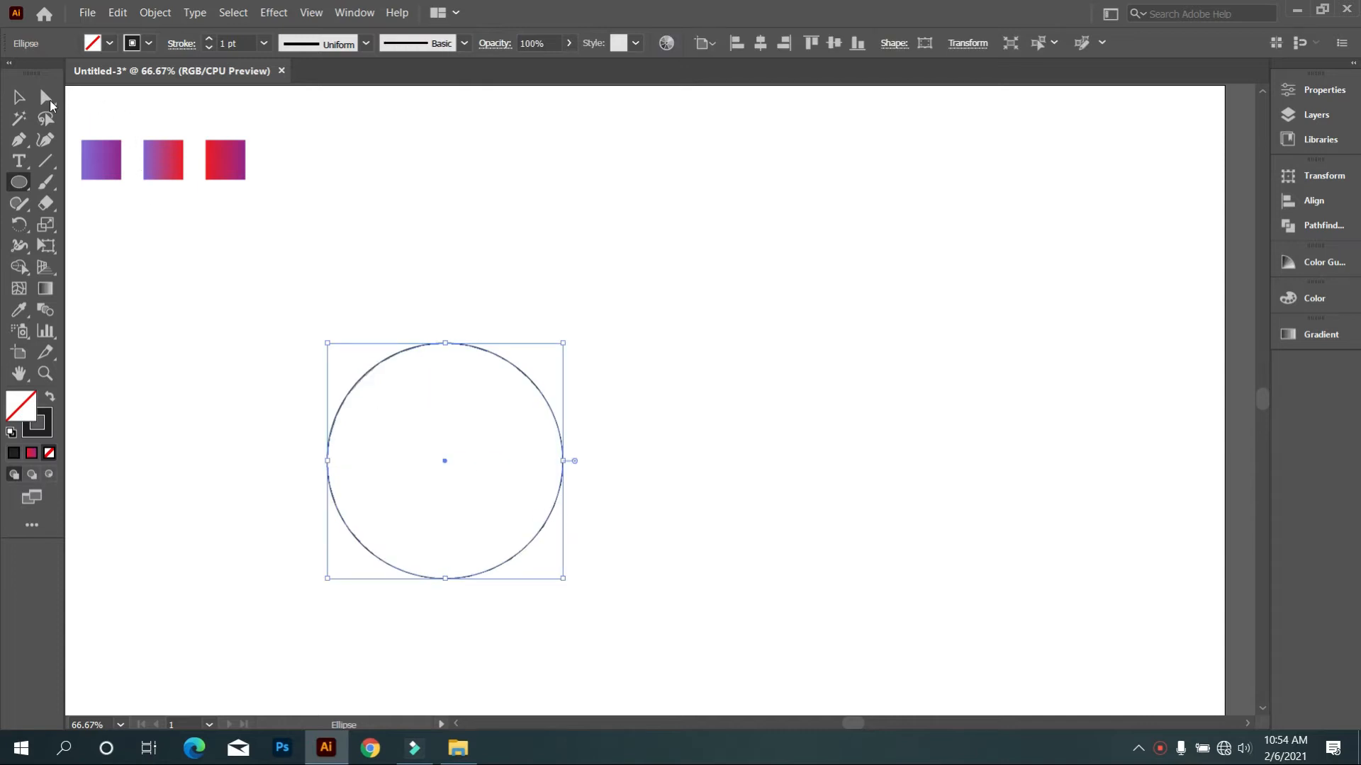
click(19, 97)
drag(442, 462, 558, 396)
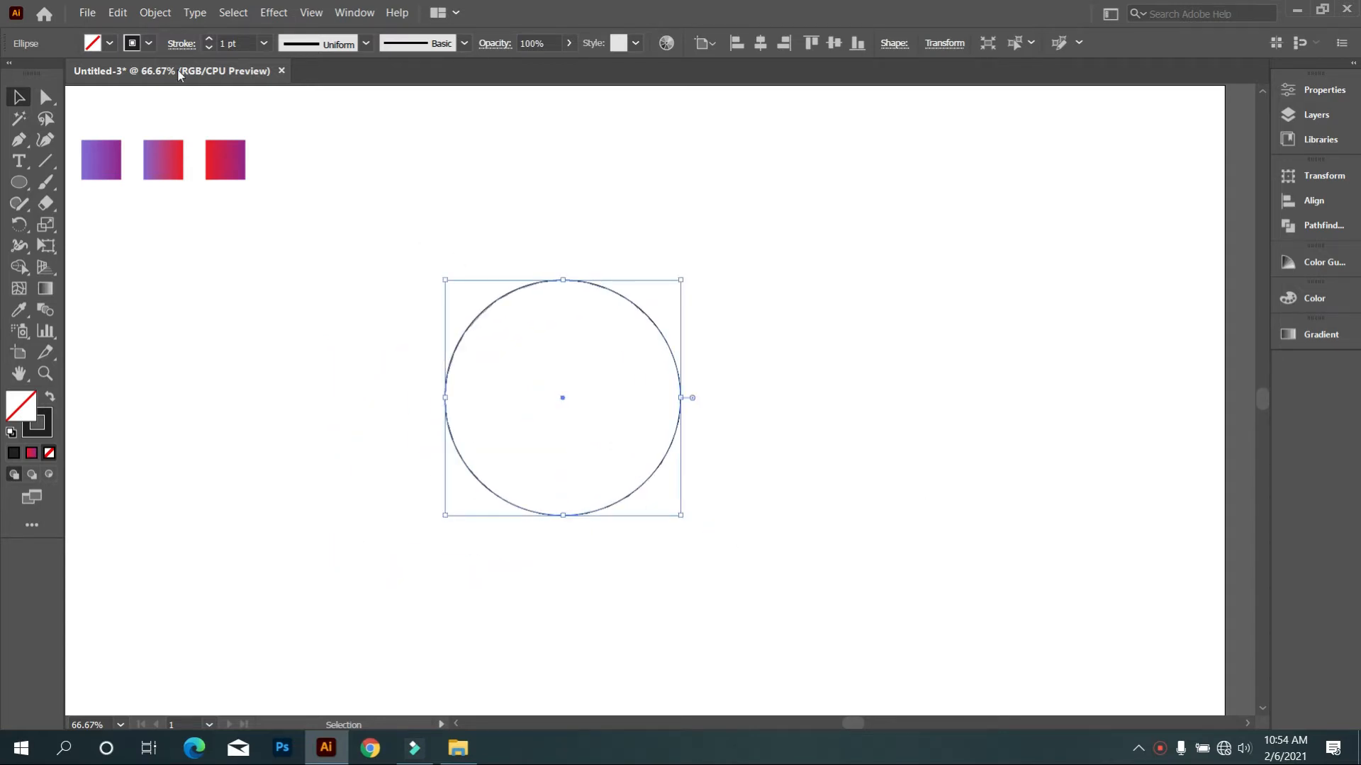
Step: Copy the circle, paste it in place, and scale the copy down concentrically to about half its size
click(118, 12)
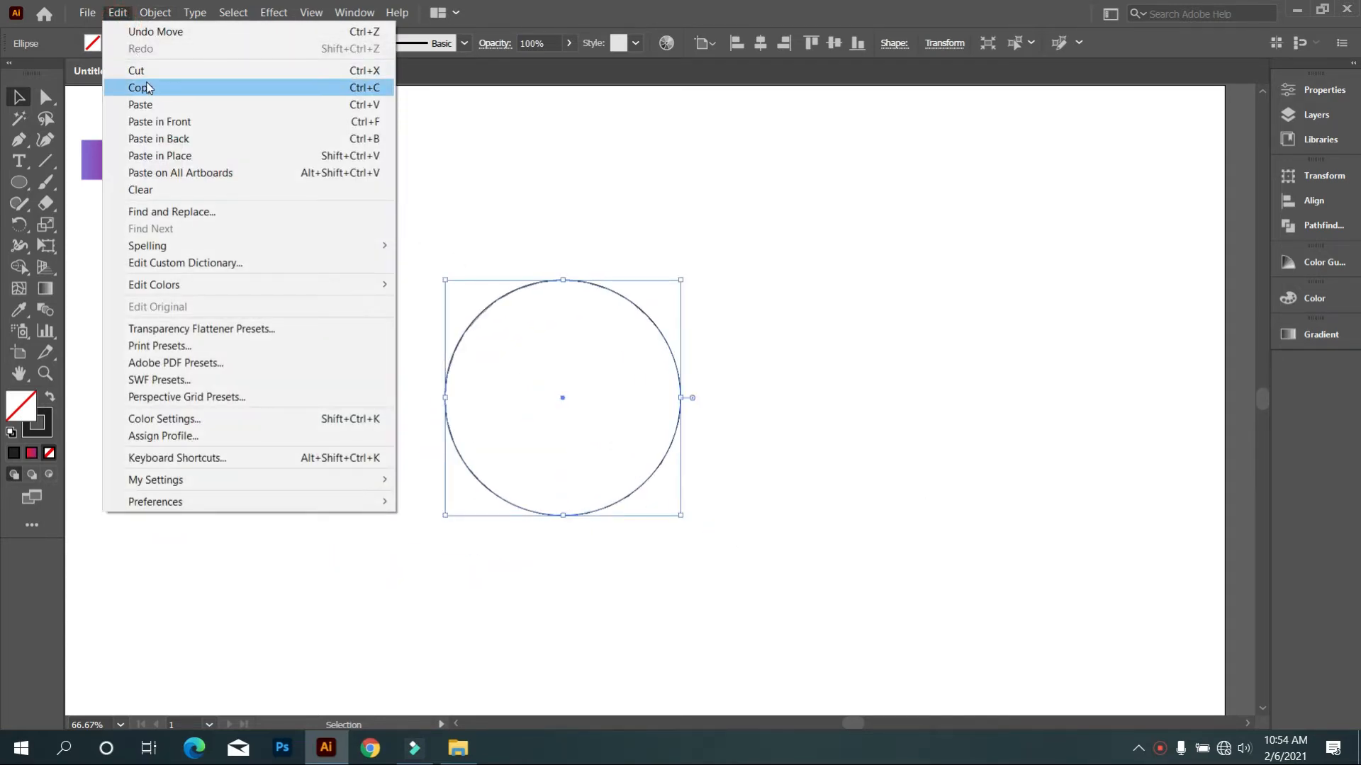
click(146, 88)
click(118, 12)
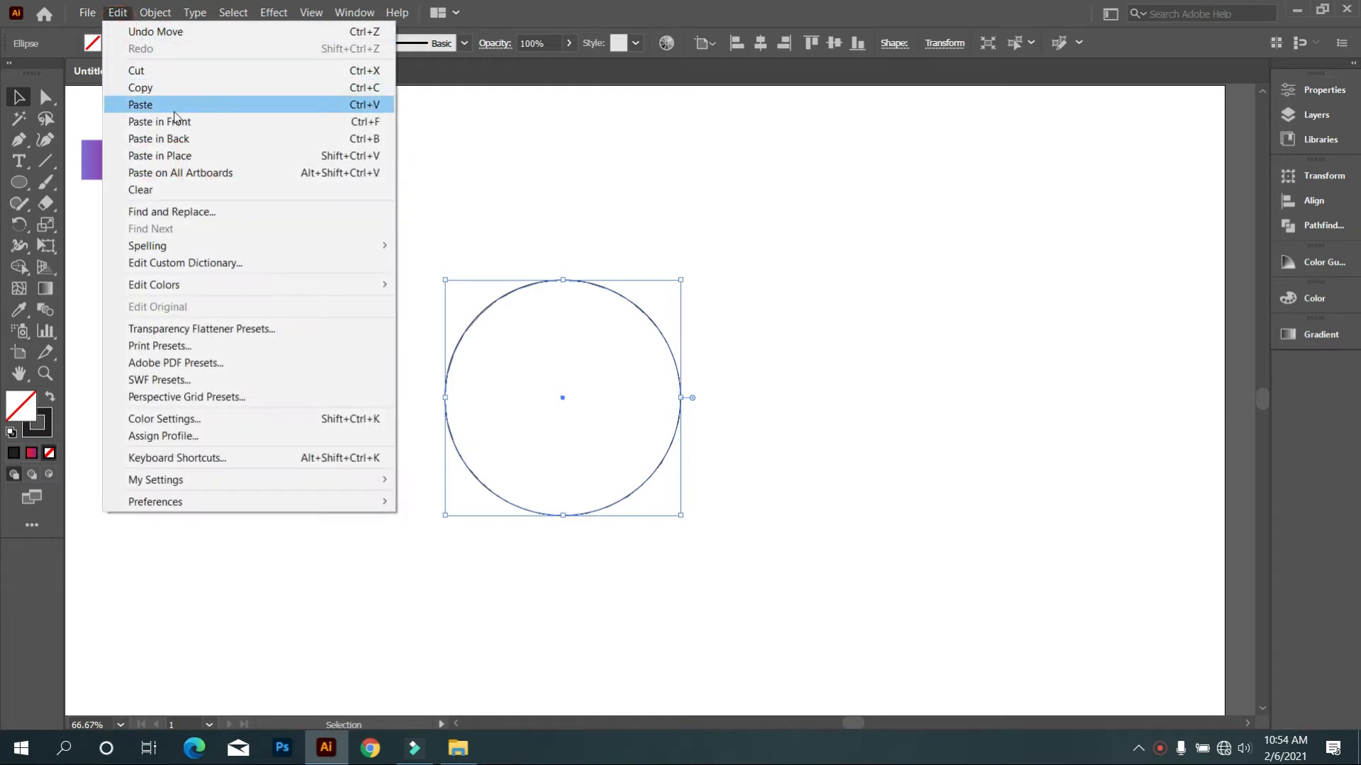
click(188, 156)
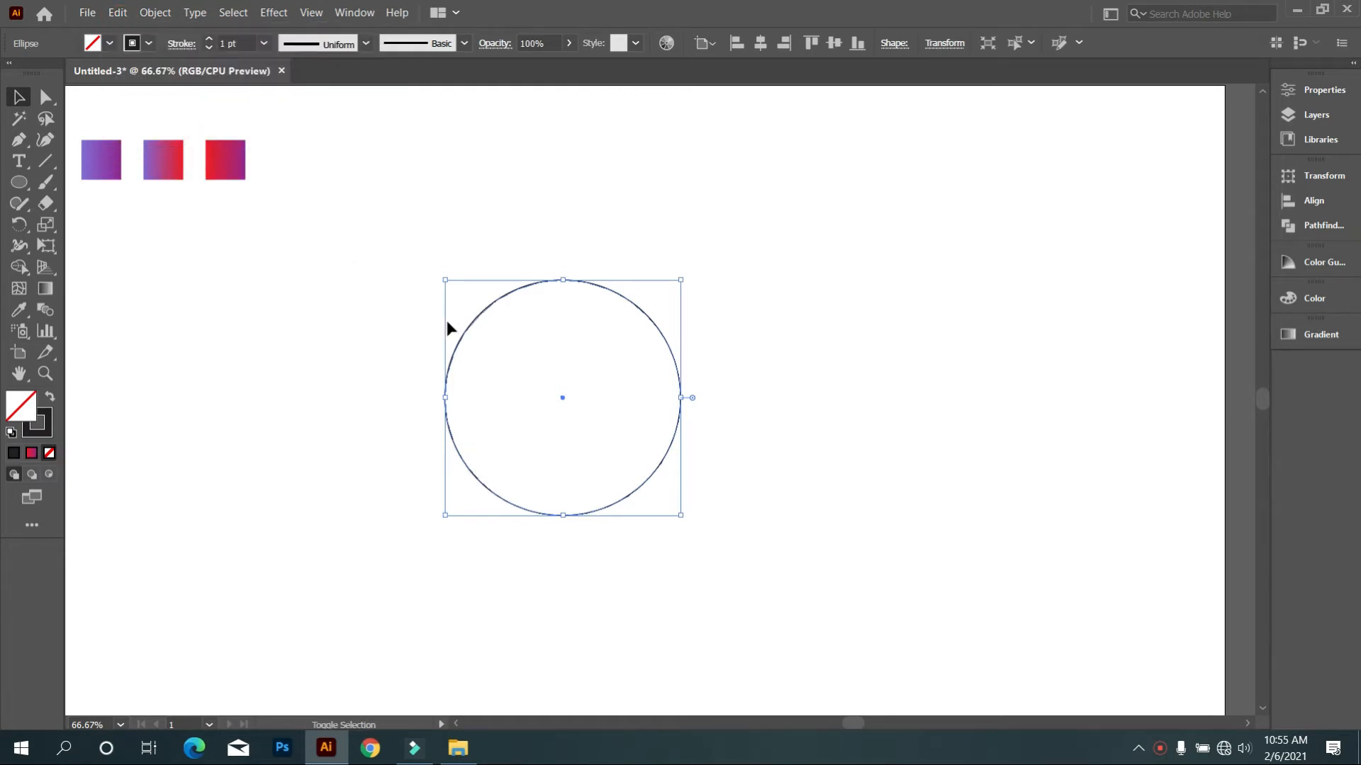
drag(683, 517, 618, 477)
click(669, 533)
drag(435, 267, 709, 531)
click(756, 543)
click(575, 398)
click(742, 537)
drag(414, 264, 759, 546)
click(704, 501)
Step: Draw a vertical line through the circles and add a copy rotated 90 degrees to form a cross
click(45, 161)
drag(565, 193, 606, 610)
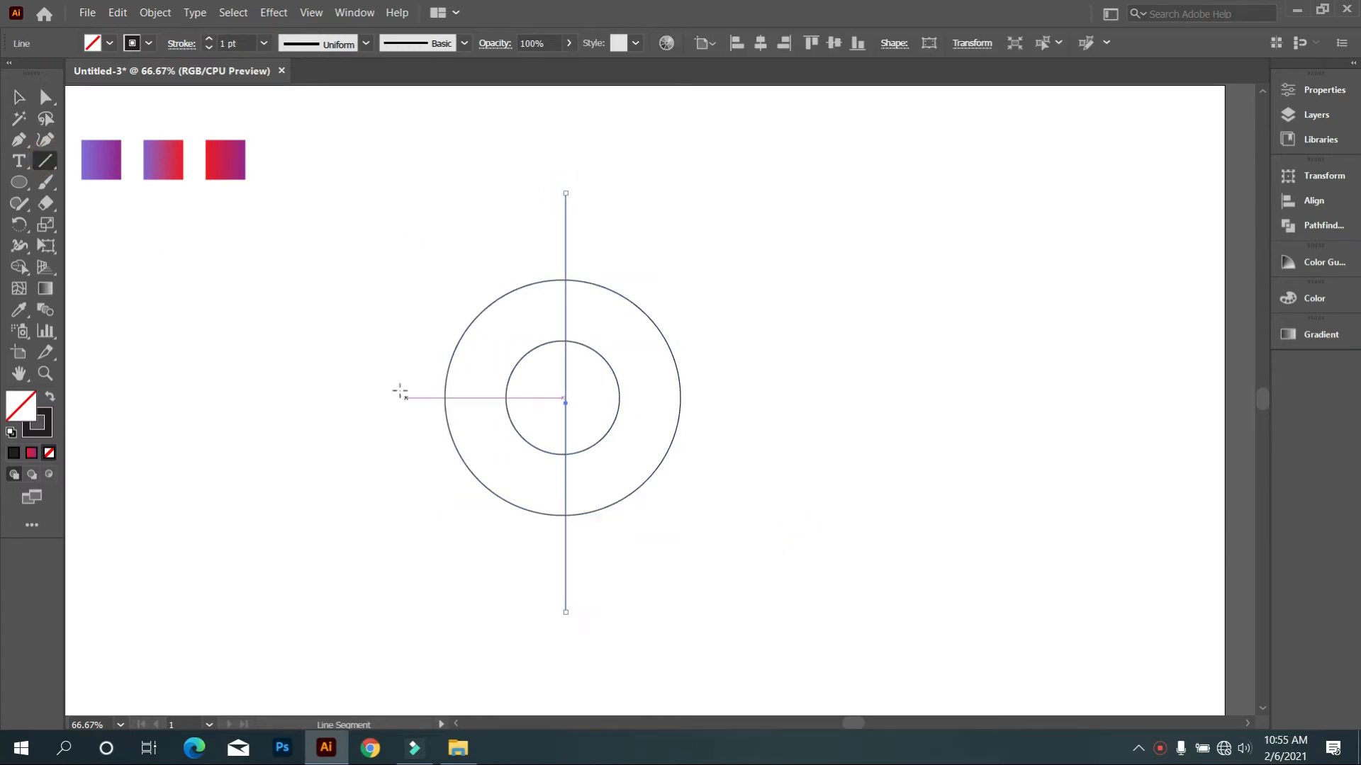
click(20, 97)
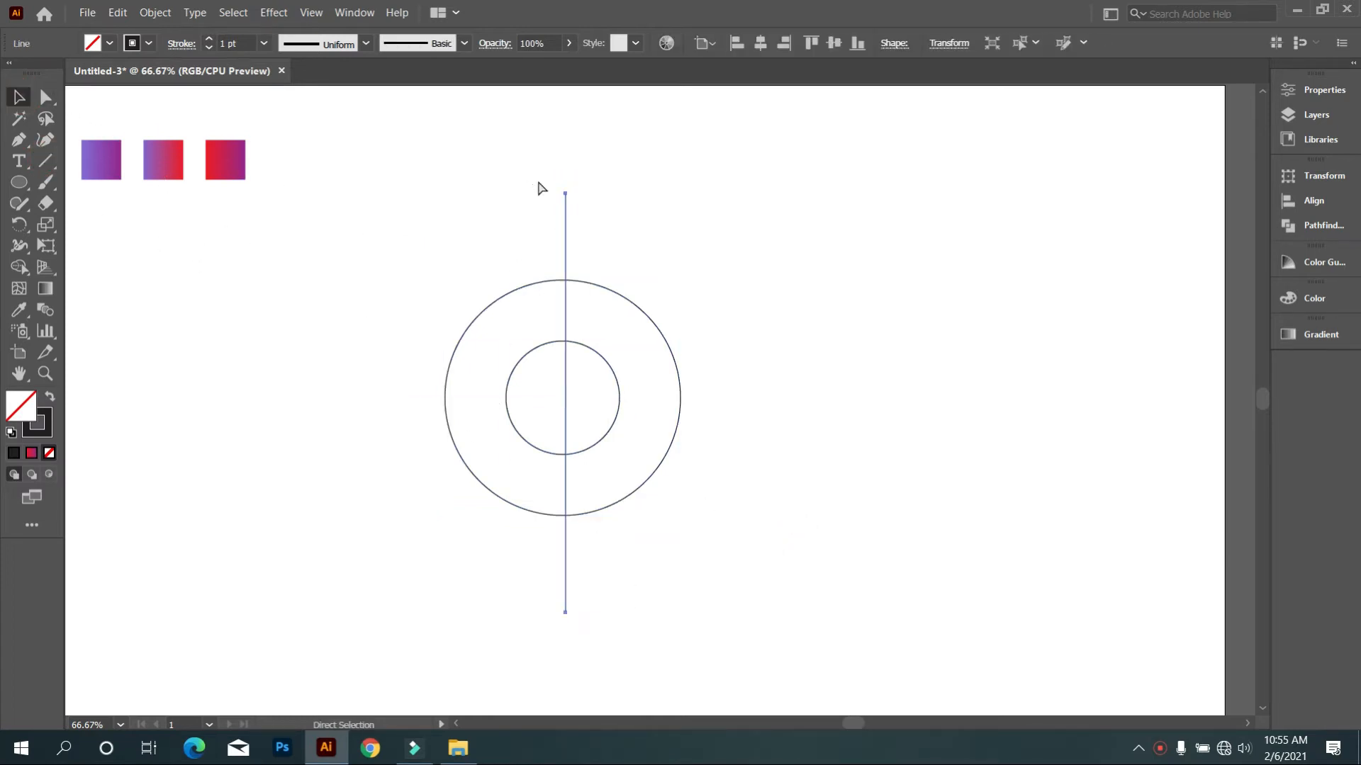
mouse_move(562, 188)
mouse_down()
mouse_move(756, 328)
mouse_move(817, 521)
mouse_move(602, 384)
mouse_move(575, 211)
mouse_up()
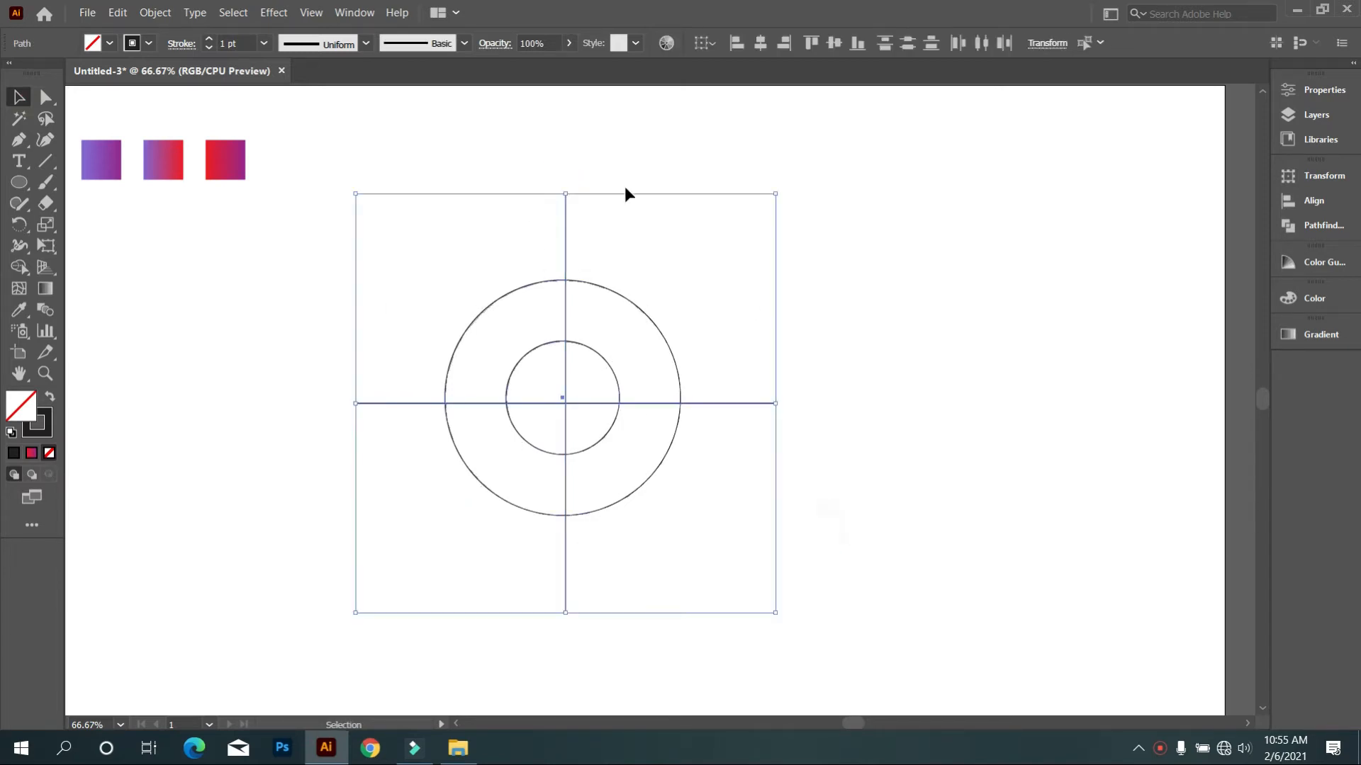
Step: Align both circles and both lines to a common centre horizontally and vertically
click(760, 44)
click(834, 43)
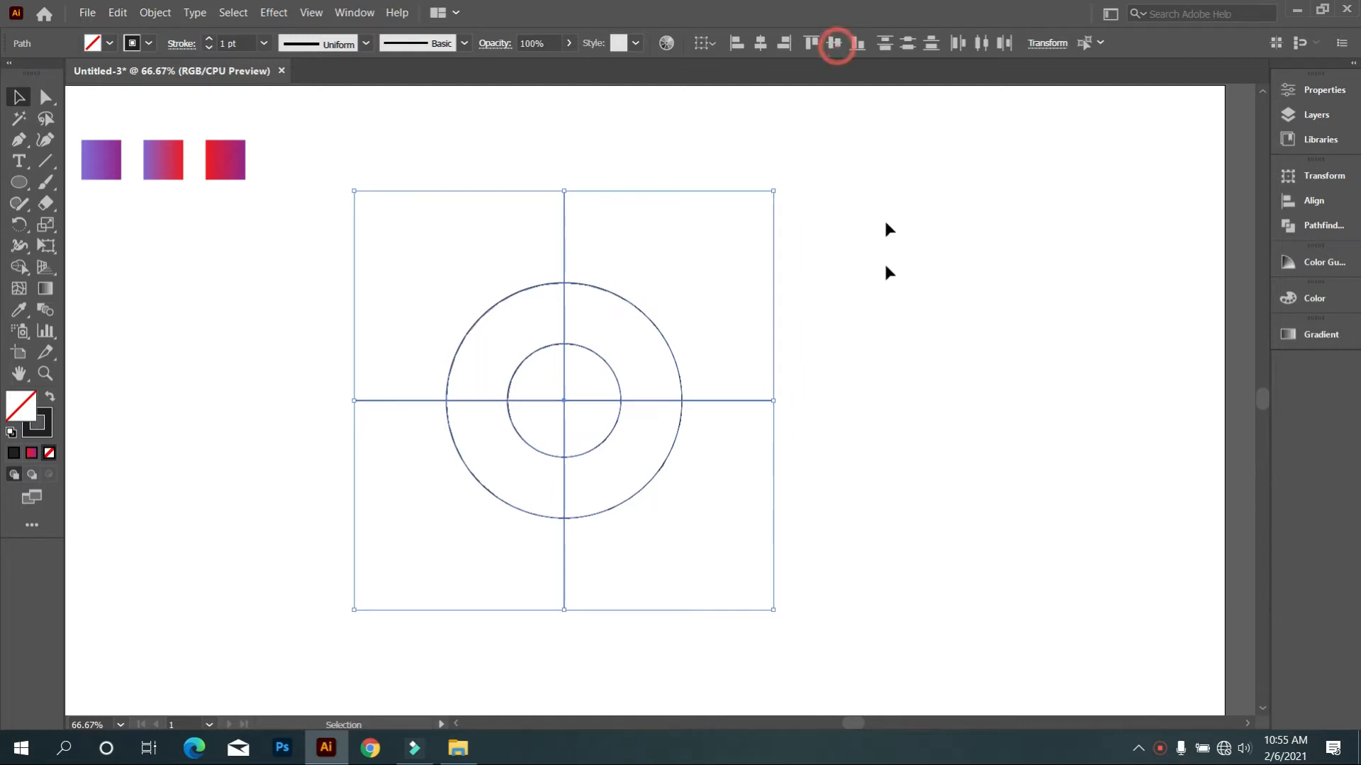
click(890, 285)
mouse_move(385, 492)
mouse_down()
mouse_move(450, 477)
mouse_move(407, 485)
mouse_up()
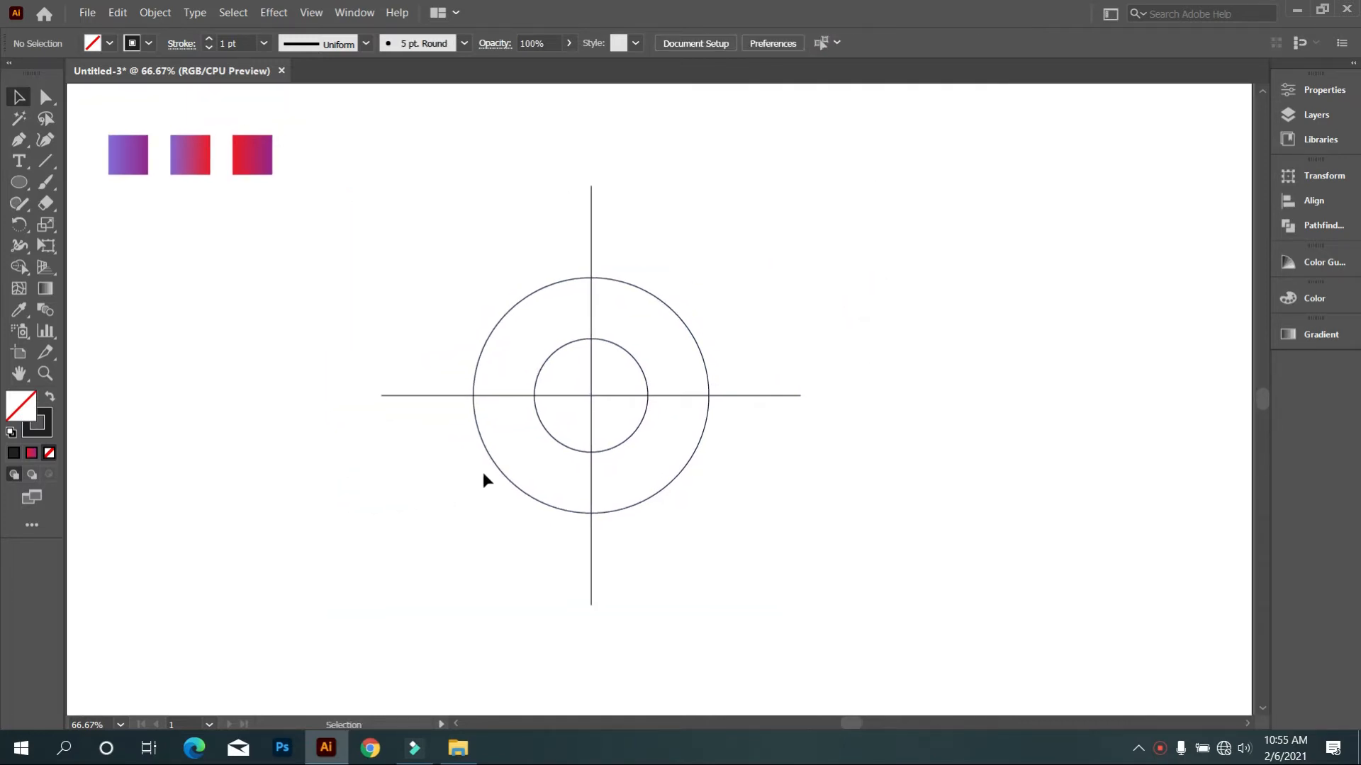
Step: Draw a tall rectangle hanging from the horizontal line, spanning the gap between the inner and outer circles' right edges
drag(19, 185, 92, 180)
scroll(663, 472, up, 1)
scroll(647, 398, up, 1)
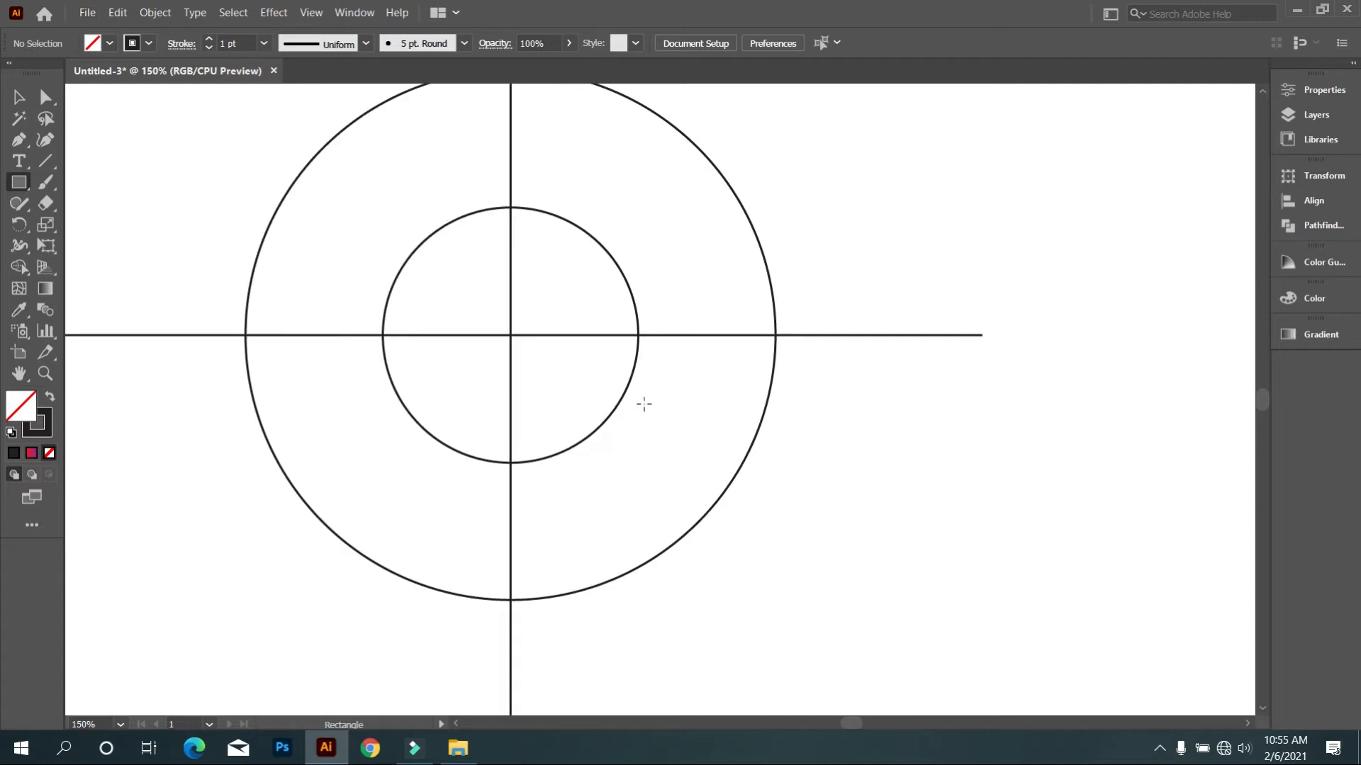
drag(637, 335, 776, 670)
scroll(518, 479, down, 1)
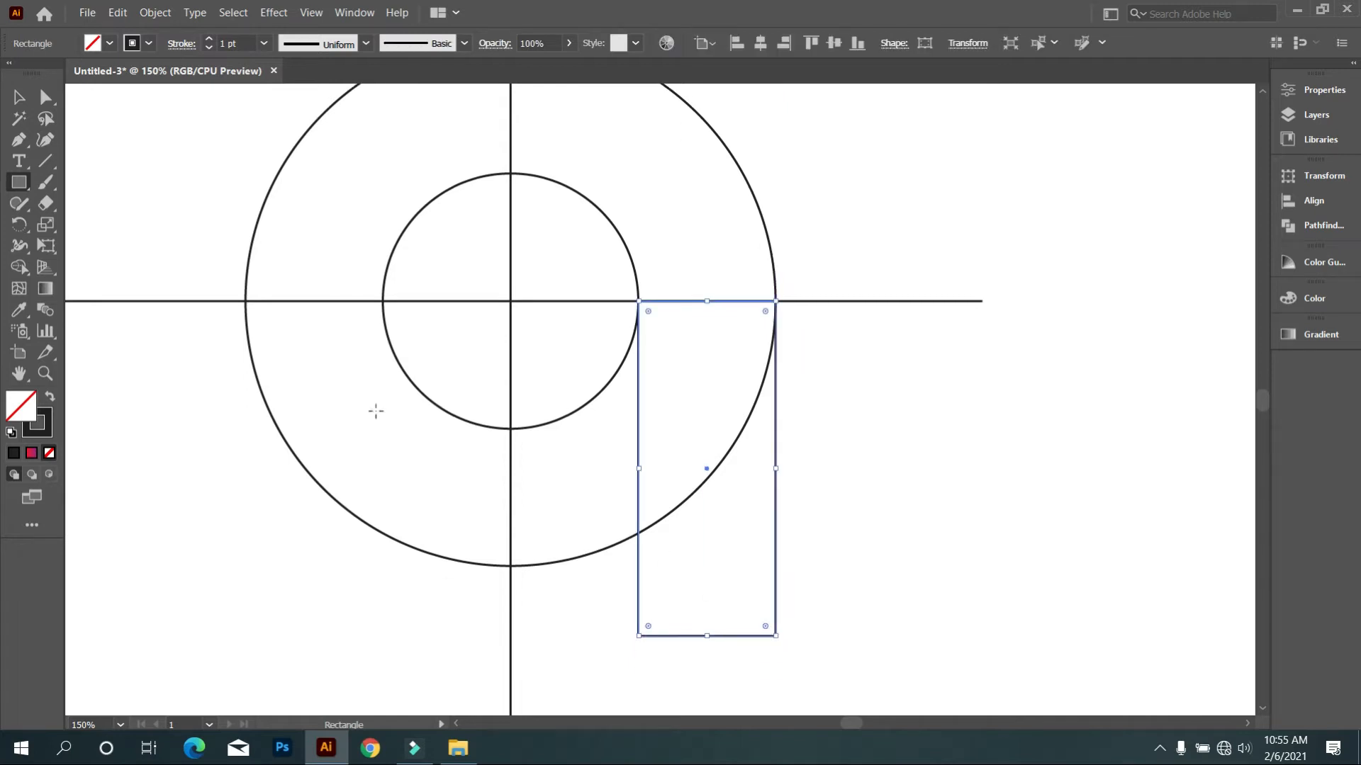
Step: Fully round the rectangle's two bottom corners into a semicircular end
click(20, 101)
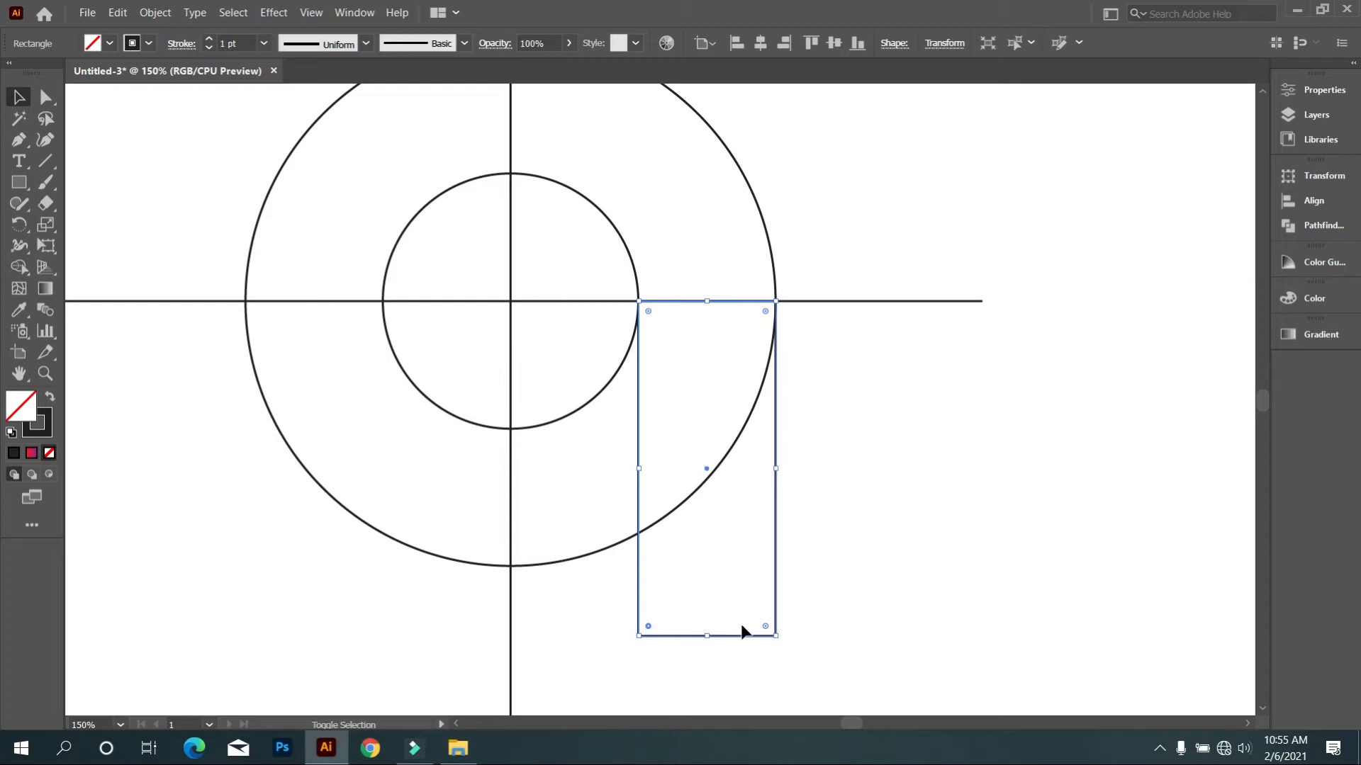
drag(765, 626, 663, 419)
drag(852, 616, 707, 512)
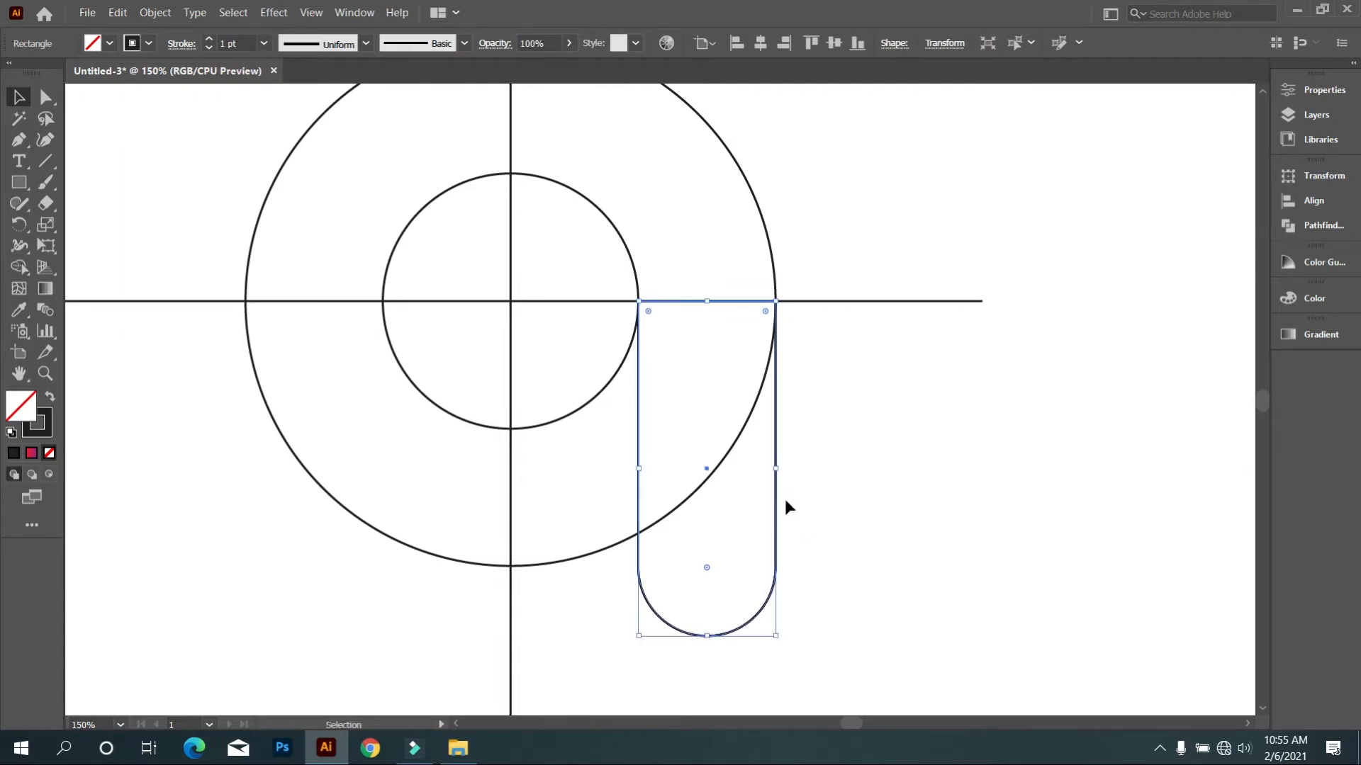
Step: Duplicate the rounded bar turned 180 degrees and centre the copy on the vertical line, with its rounded end inside the inner circle
drag(780, 296, 603, 617)
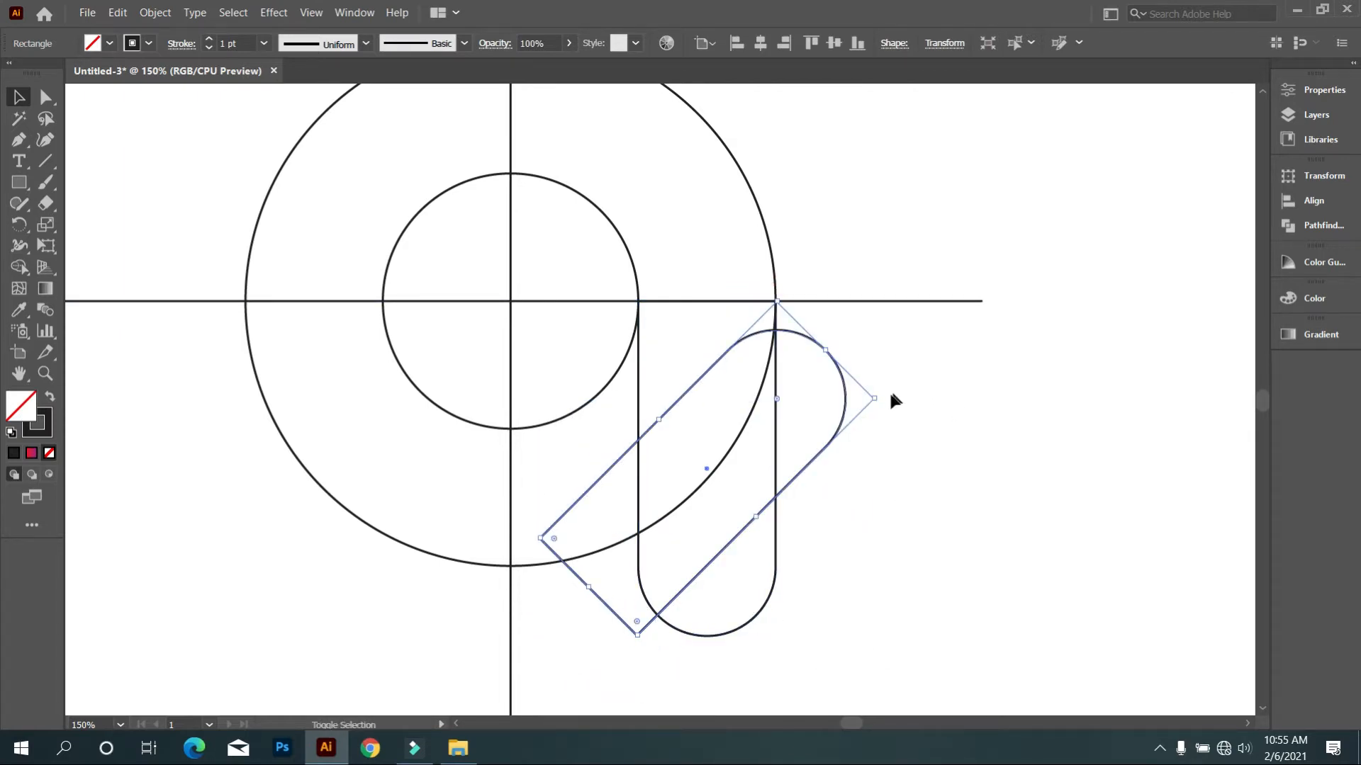
drag(884, 395, 825, 312)
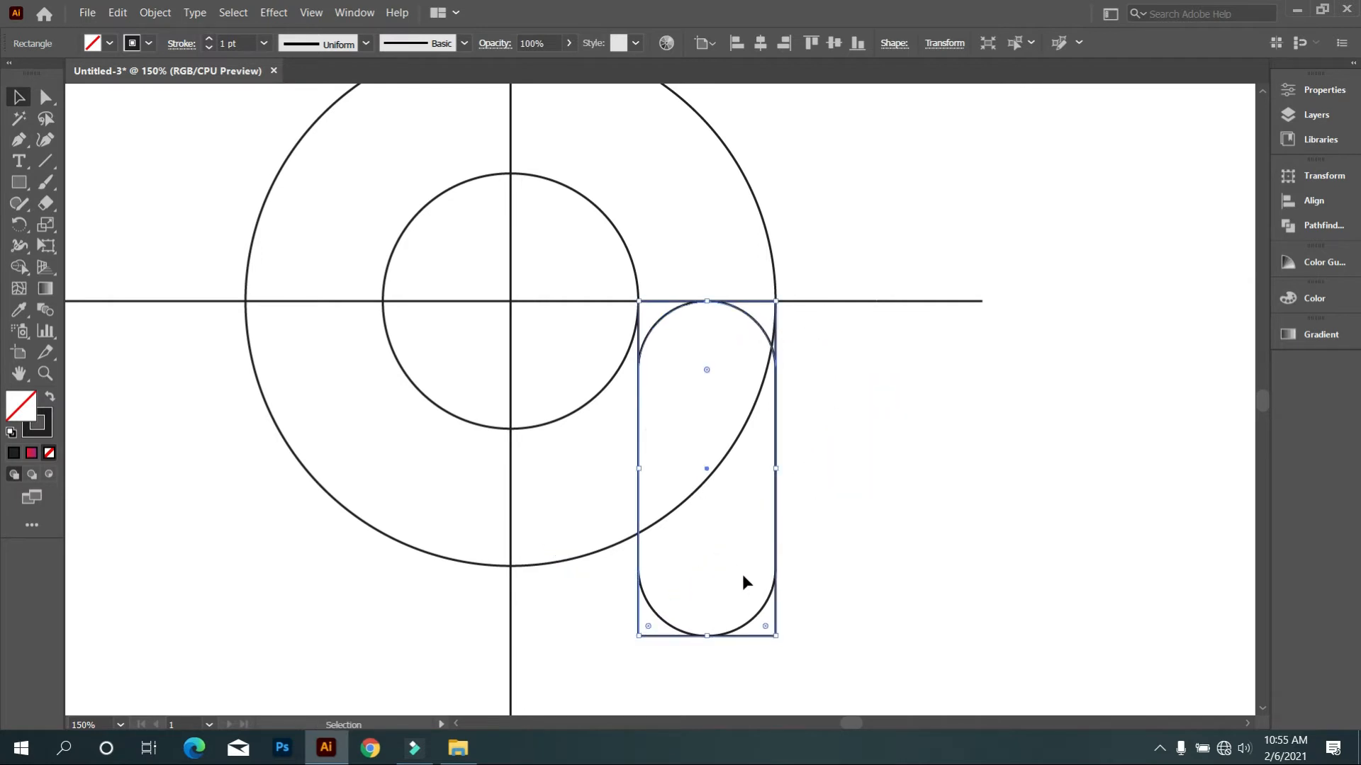
key(Left)
key(Left)
key(Left)
key(Left)
key(Left)
key(Left)
key(Left)
key(Left)
key(Left)
key(Left)
key(Left)
key(Left)
key(Left)
key(Left)
key(Left)
key(Left)
key(Left)
key(Left)
key(Left)
key(Left)
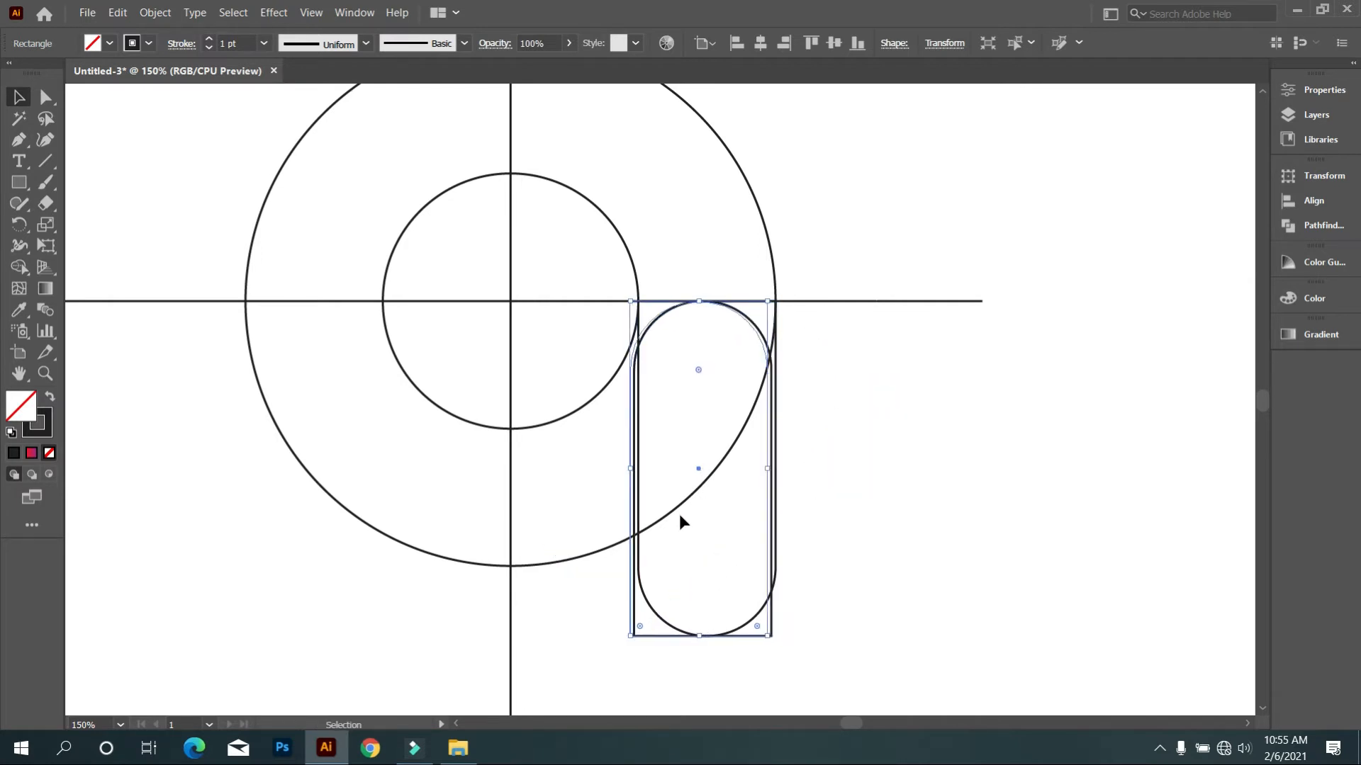
drag(658, 469, 511, 421)
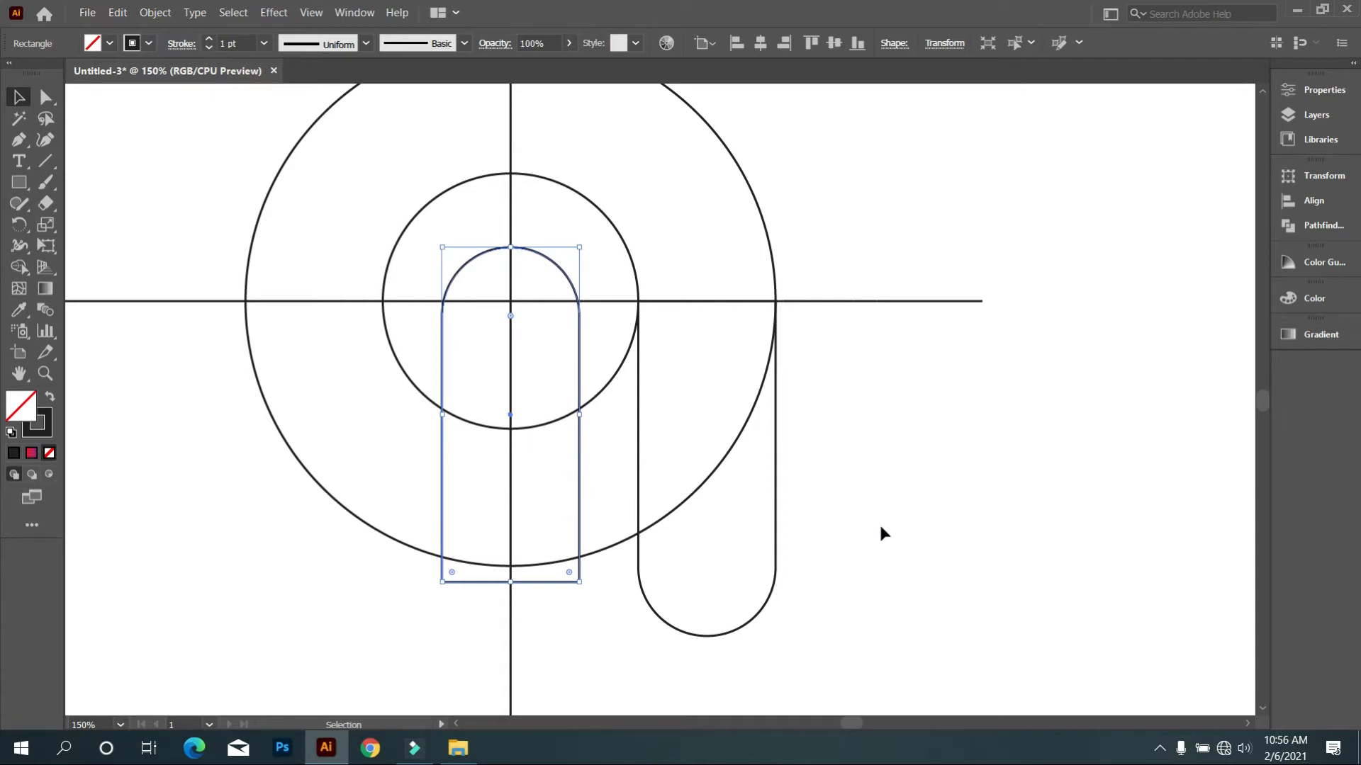
click(937, 510)
scroll(551, 606, down, 3)
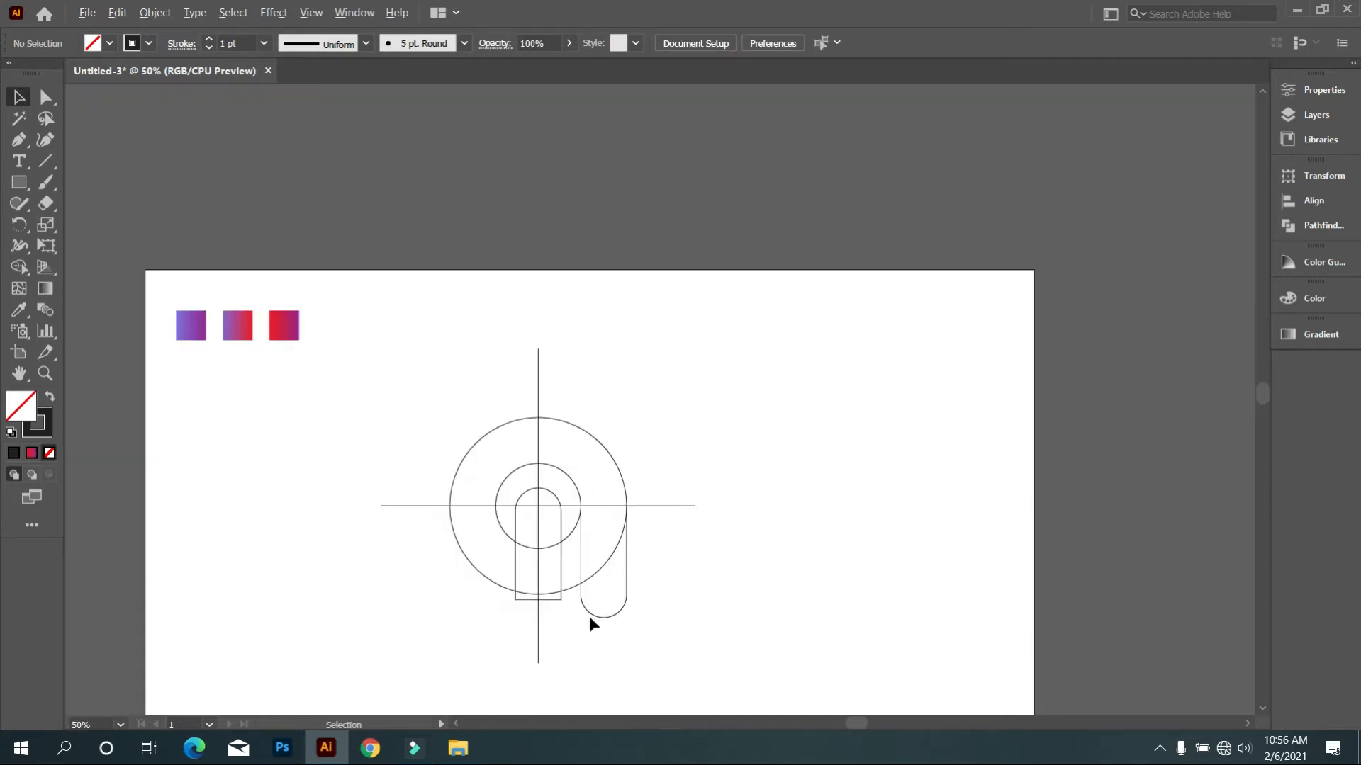
scroll(591, 619, up, 3)
scroll(661, 595, down, 1)
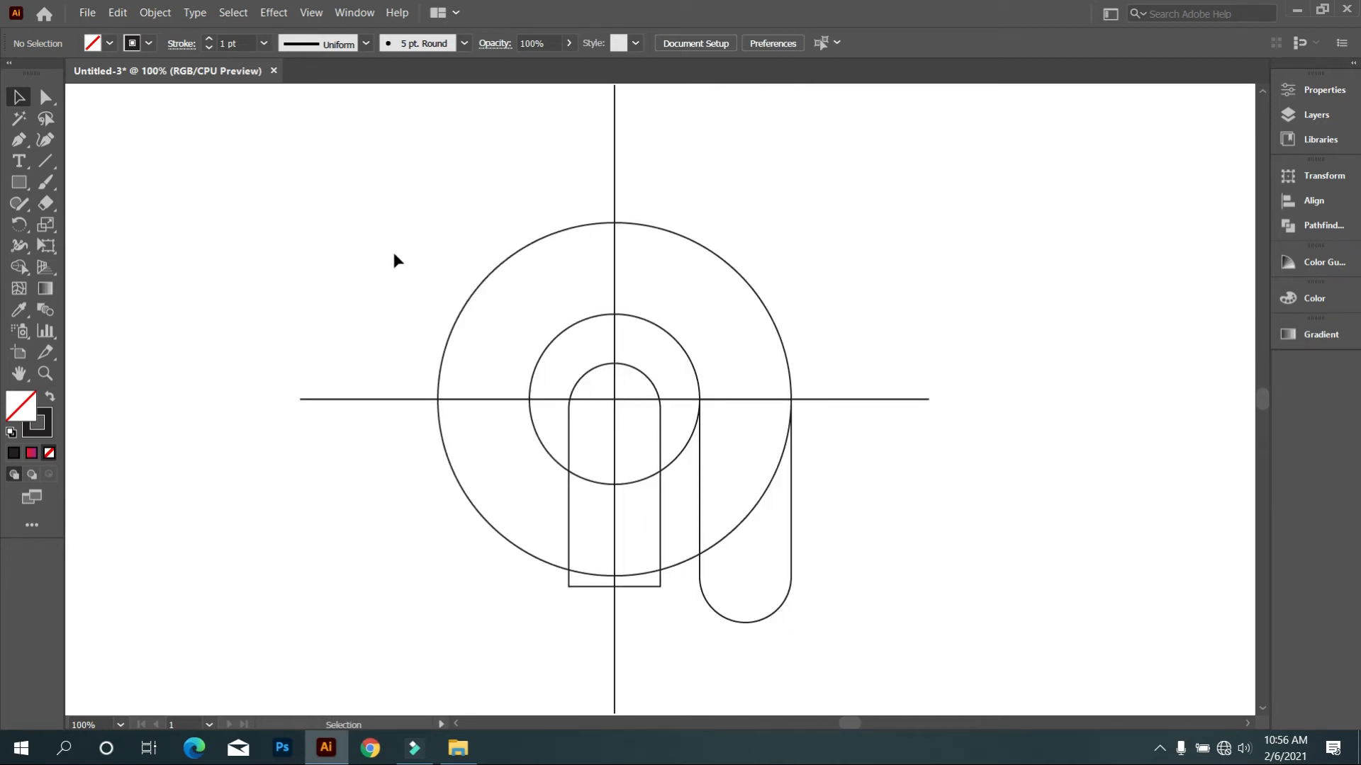
Step: Merge the ring, centre bar and right bar regions with Shape Builder into a letter "a" form and fill it black
mouse_move(343, 191)
mouse_down()
mouse_move(839, 577)
mouse_move(884, 645)
mouse_up()
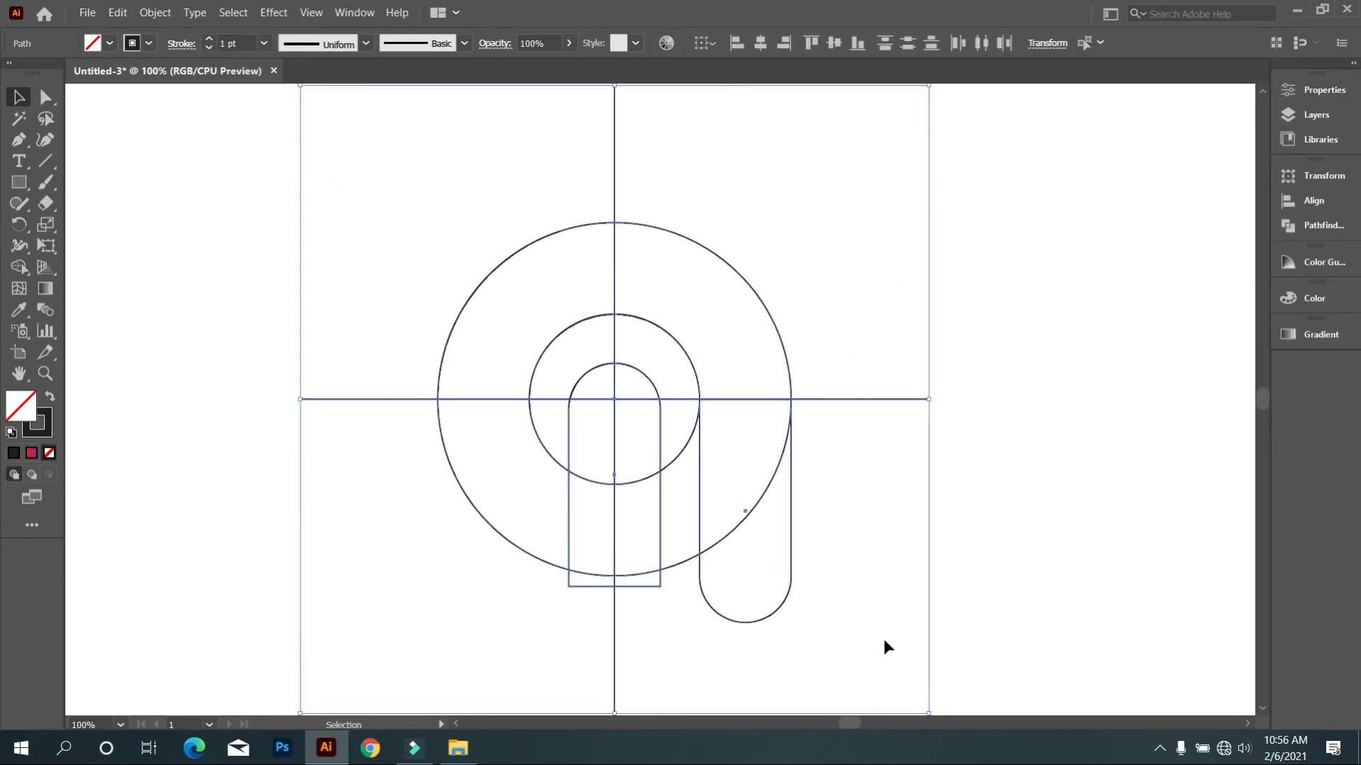
click(20, 267)
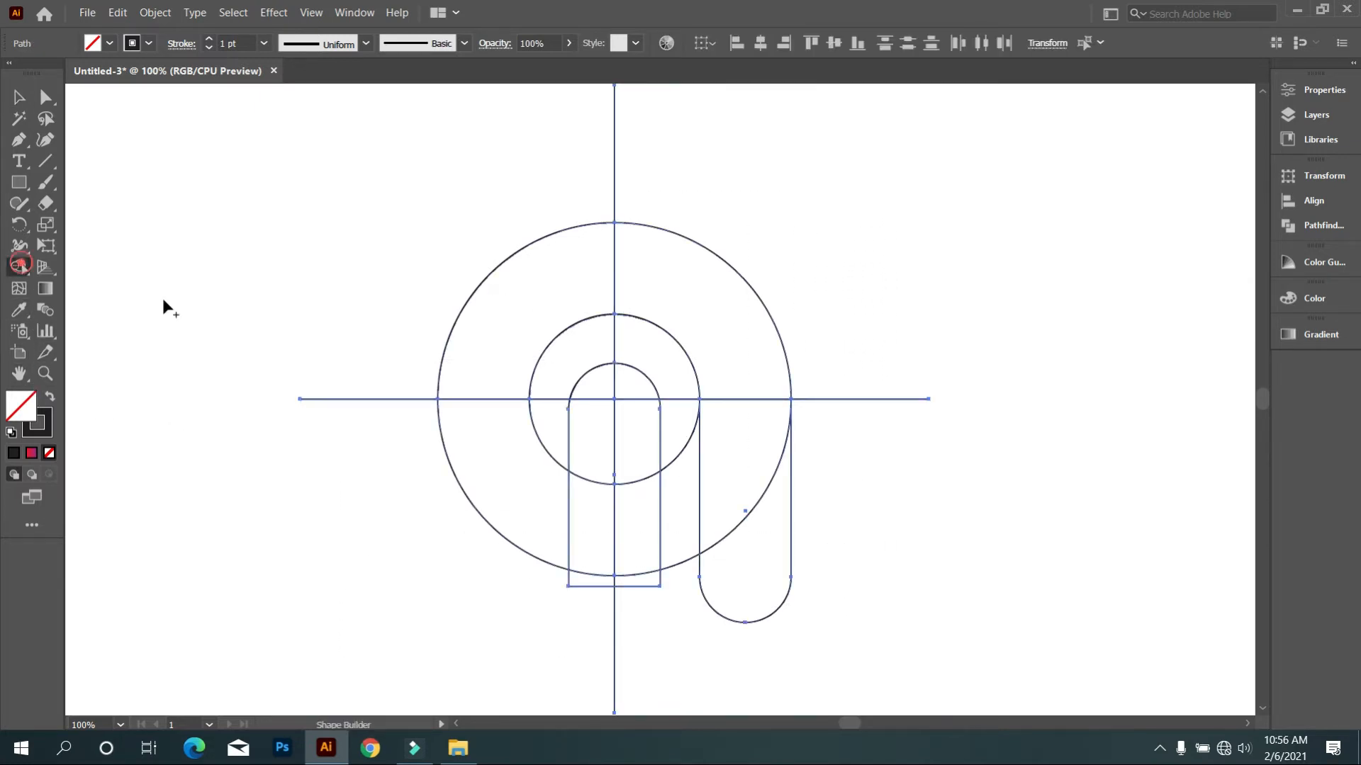
mouse_move(500, 316)
mouse_down()
mouse_move(513, 418)
mouse_move(547, 476)
mouse_move(613, 518)
mouse_move(586, 410)
mouse_move(588, 391)
mouse_move(622, 388)
mouse_move(626, 539)
mouse_up()
mouse_move(655, 280)
mouse_down()
mouse_move(735, 335)
mouse_move(753, 533)
mouse_up()
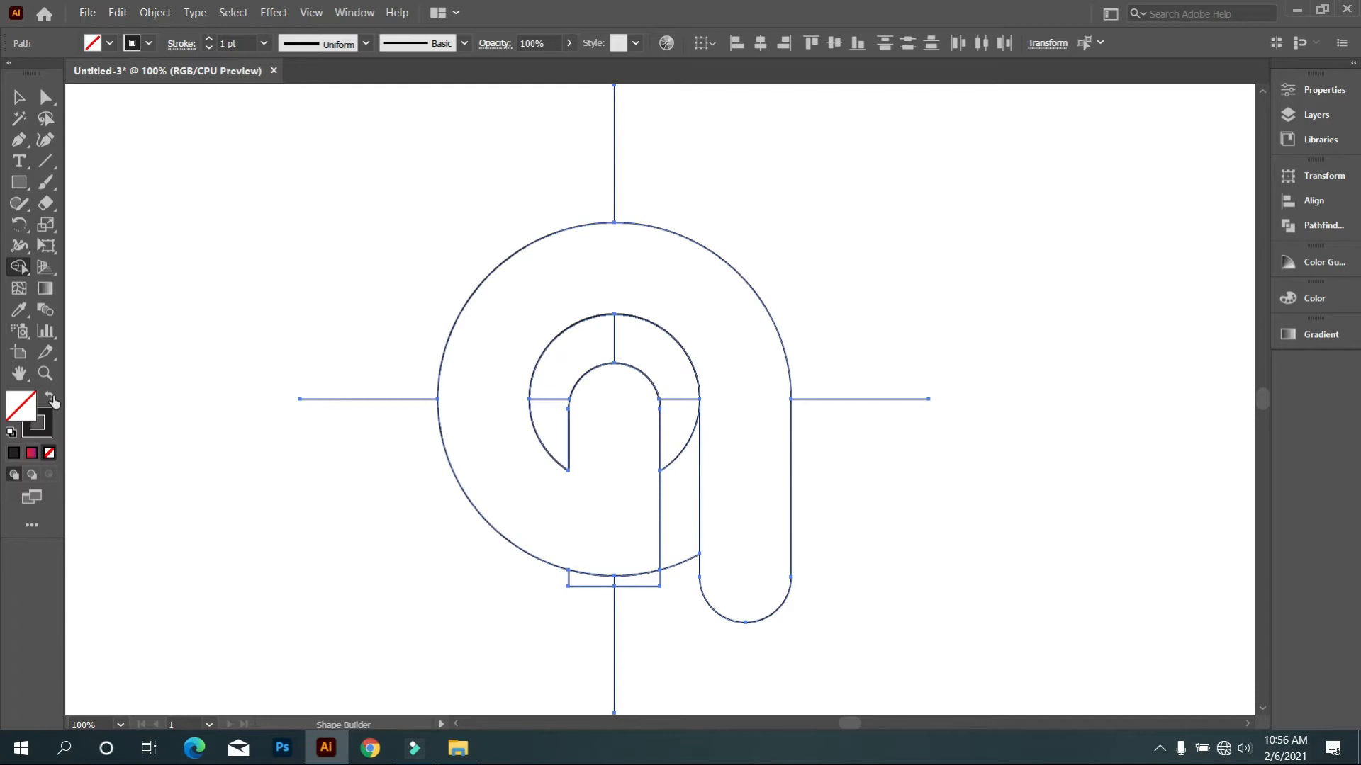
click(50, 396)
click(504, 475)
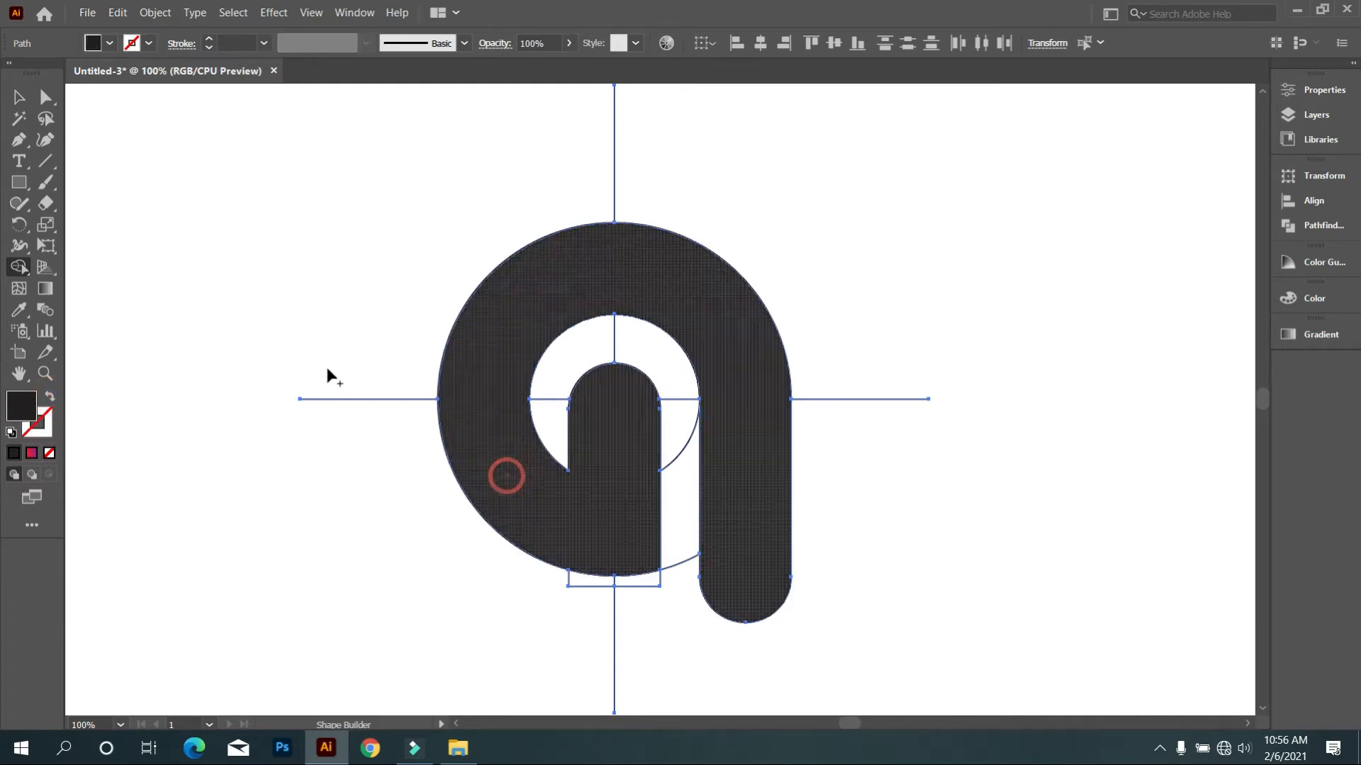
Step: Separate the black letter form from the construction shapes, delete the leftovers, and move the letter back
click(18, 97)
click(134, 194)
scroll(237, 290, down, 3)
drag(329, 358, 665, 348)
drag(568, 429, 235, 247)
key(Delete)
drag(679, 346, 394, 397)
click(333, 463)
scroll(394, 397, up, 2)
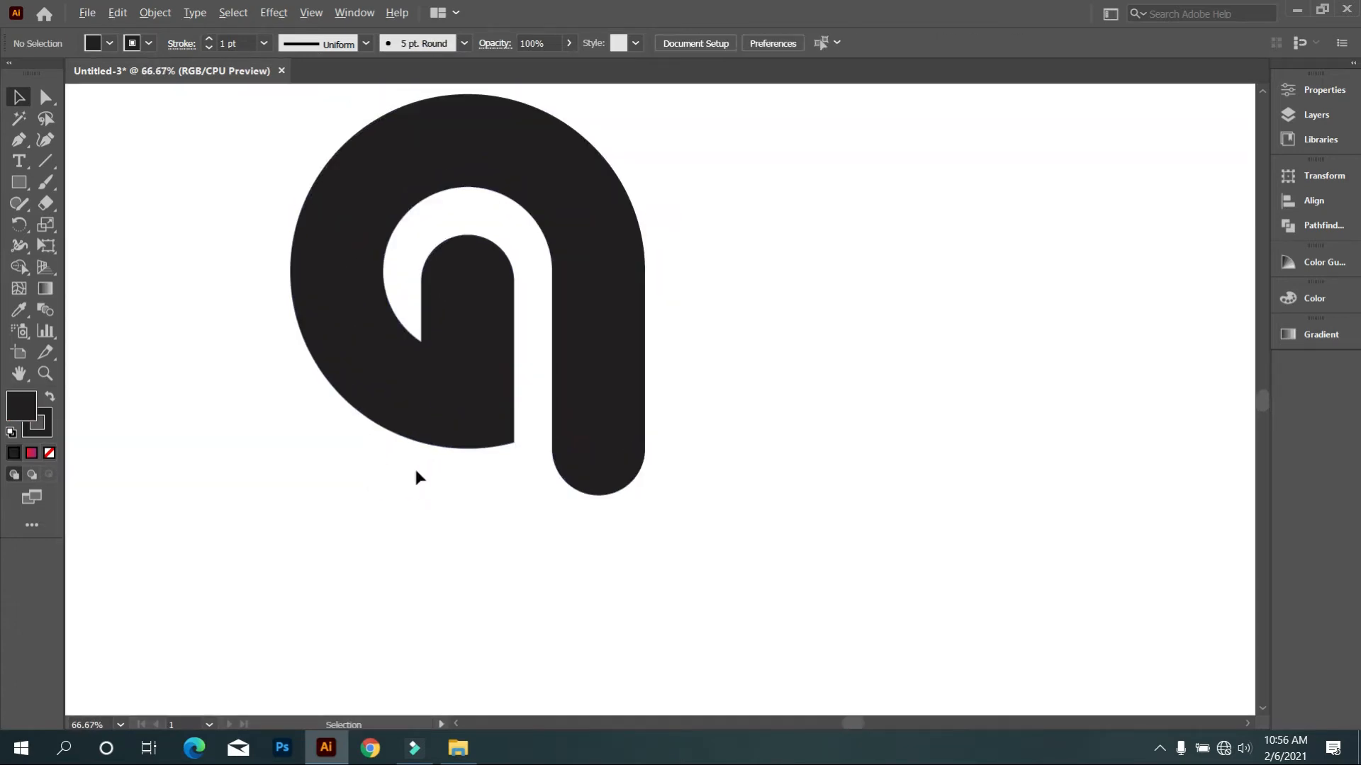
Step: Round the sharp bottom-right corner of the letter's centre stem with Direct Selection
click(404, 419)
click(562, 480)
click(50, 102)
drag(616, 487, 605, 441)
click(572, 608)
click(605, 496)
scroll(610, 498, up, 3)
click(603, 558)
scroll(604, 553, down, 2)
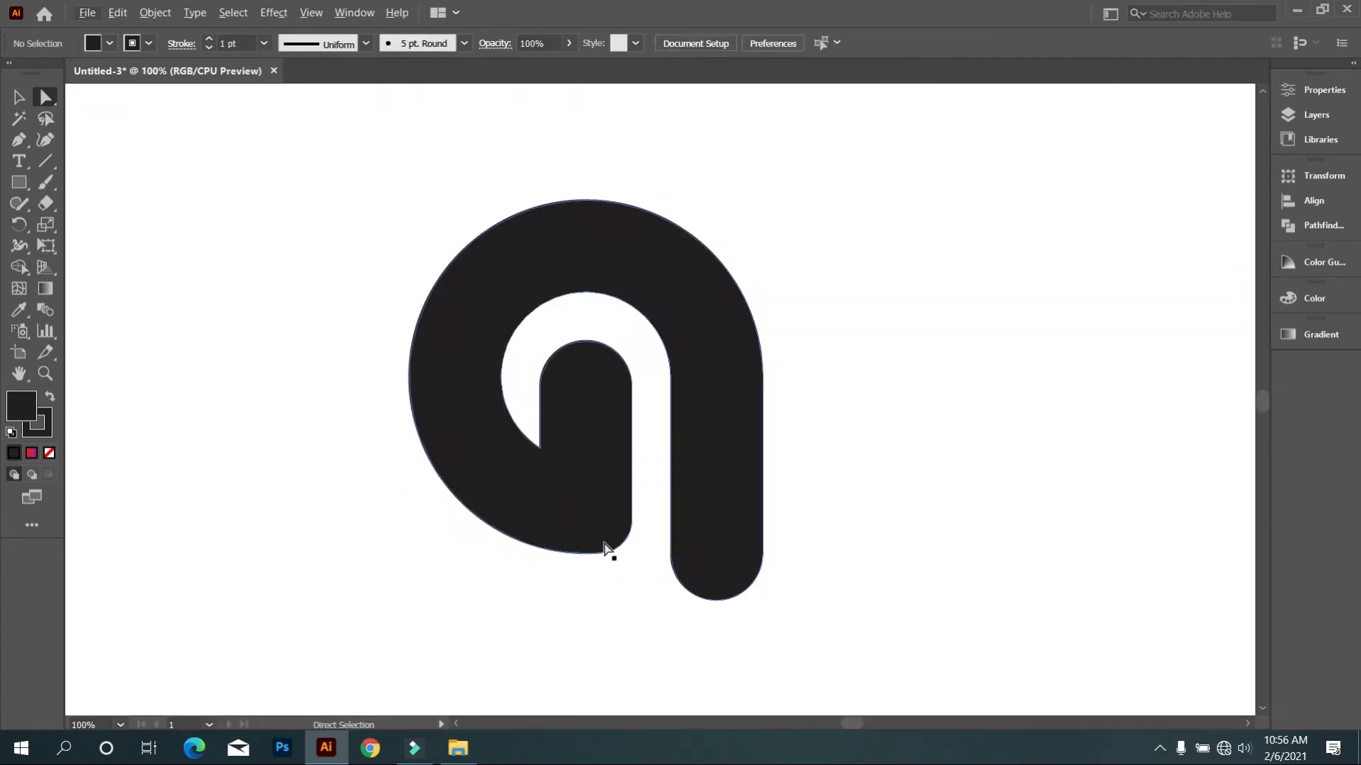
Step: Draw an unfilled circle about as wide as the letter and offset it slightly up and to the right
scroll(605, 549, down, 1)
drag(19, 182, 106, 224)
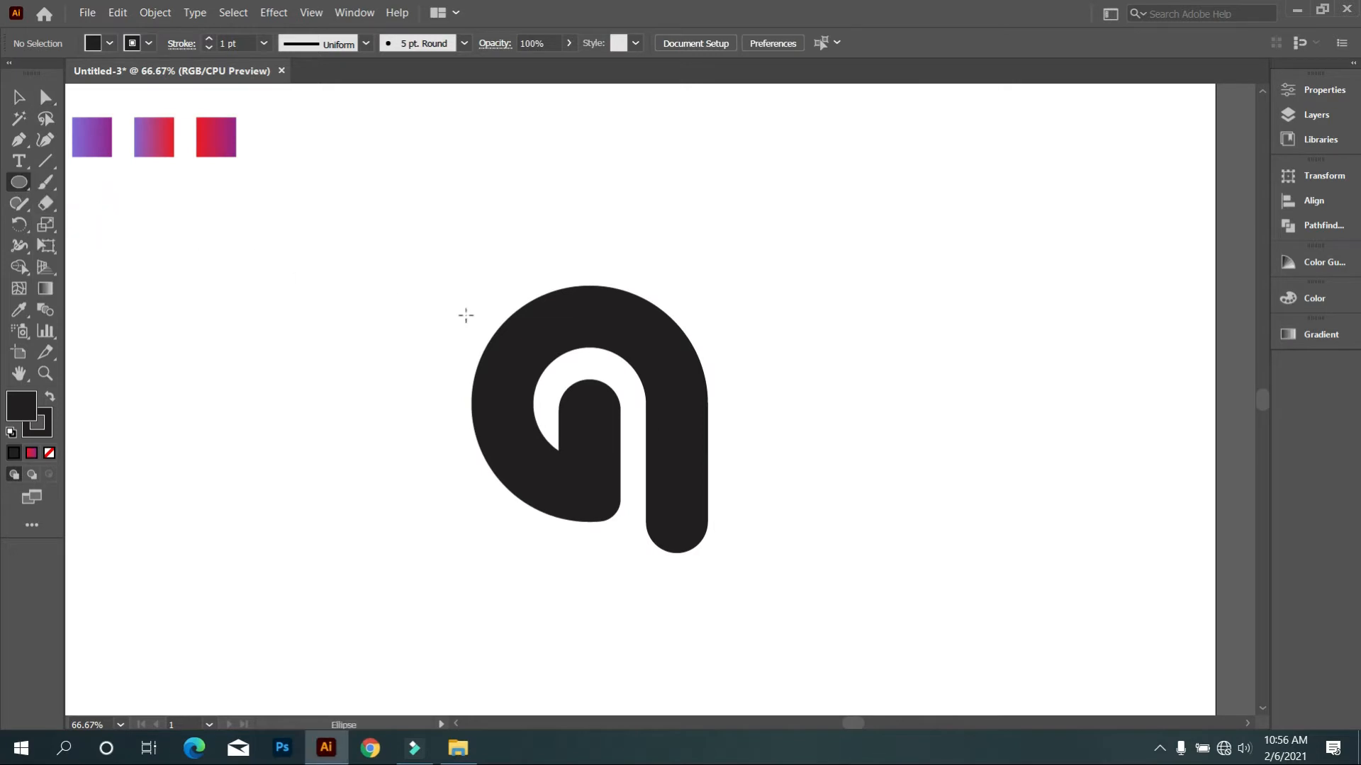
drag(464, 245, 707, 488)
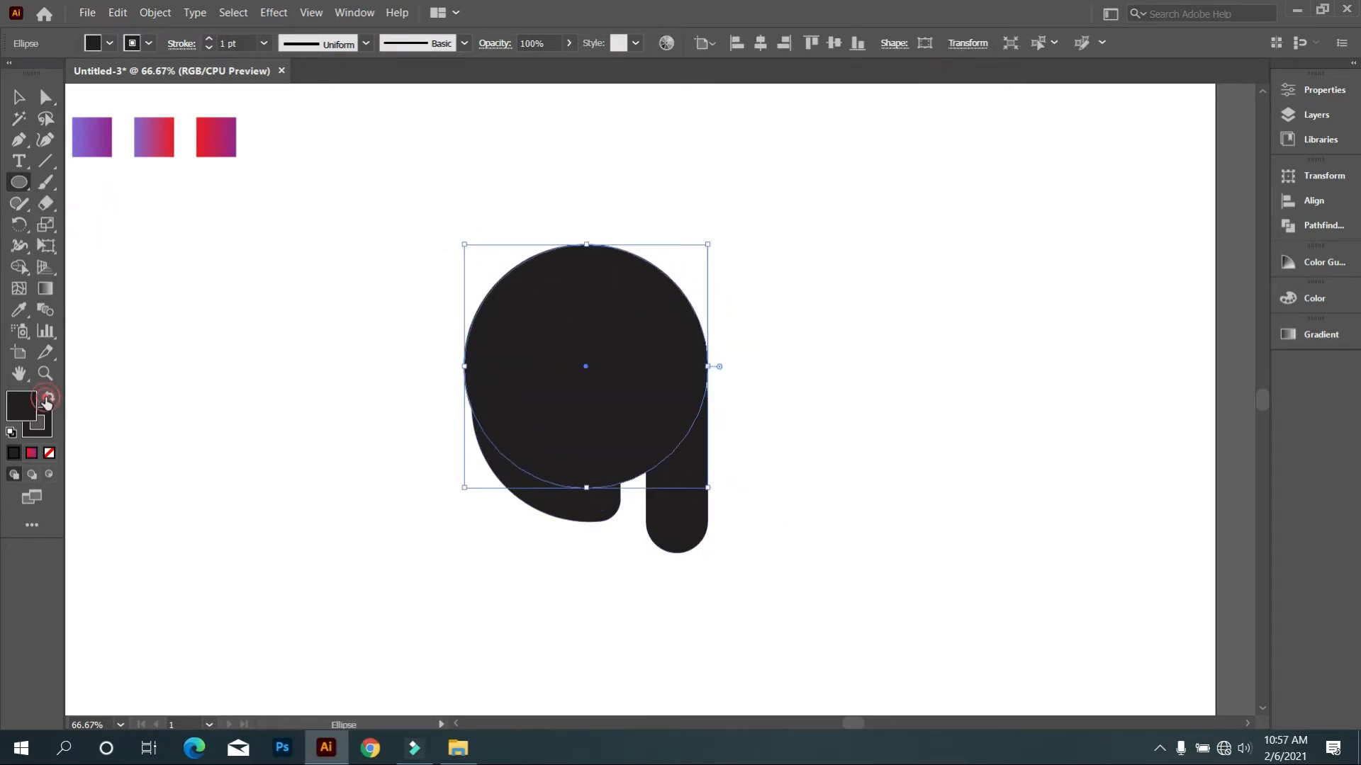
click(49, 453)
click(19, 98)
drag(584, 369, 599, 373)
click(489, 549)
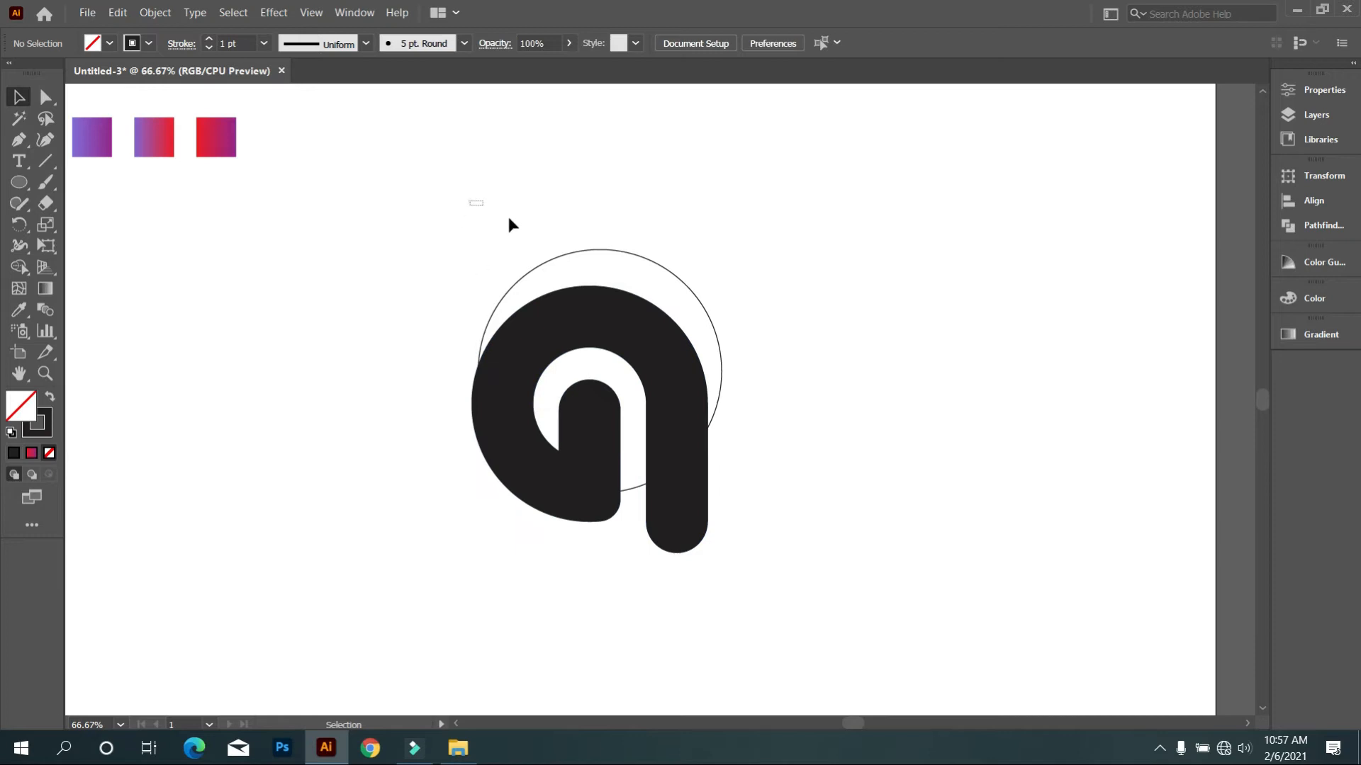
Step: Duplicate the outlined circle, scale the copy slightly smaller, and place it overlapping the letter's left side
click(539, 266)
drag(705, 318, 629, 342)
mouse_move(402, 395)
mouse_down()
mouse_move(465, 389)
mouse_move(425, 379)
mouse_move(427, 394)
mouse_up()
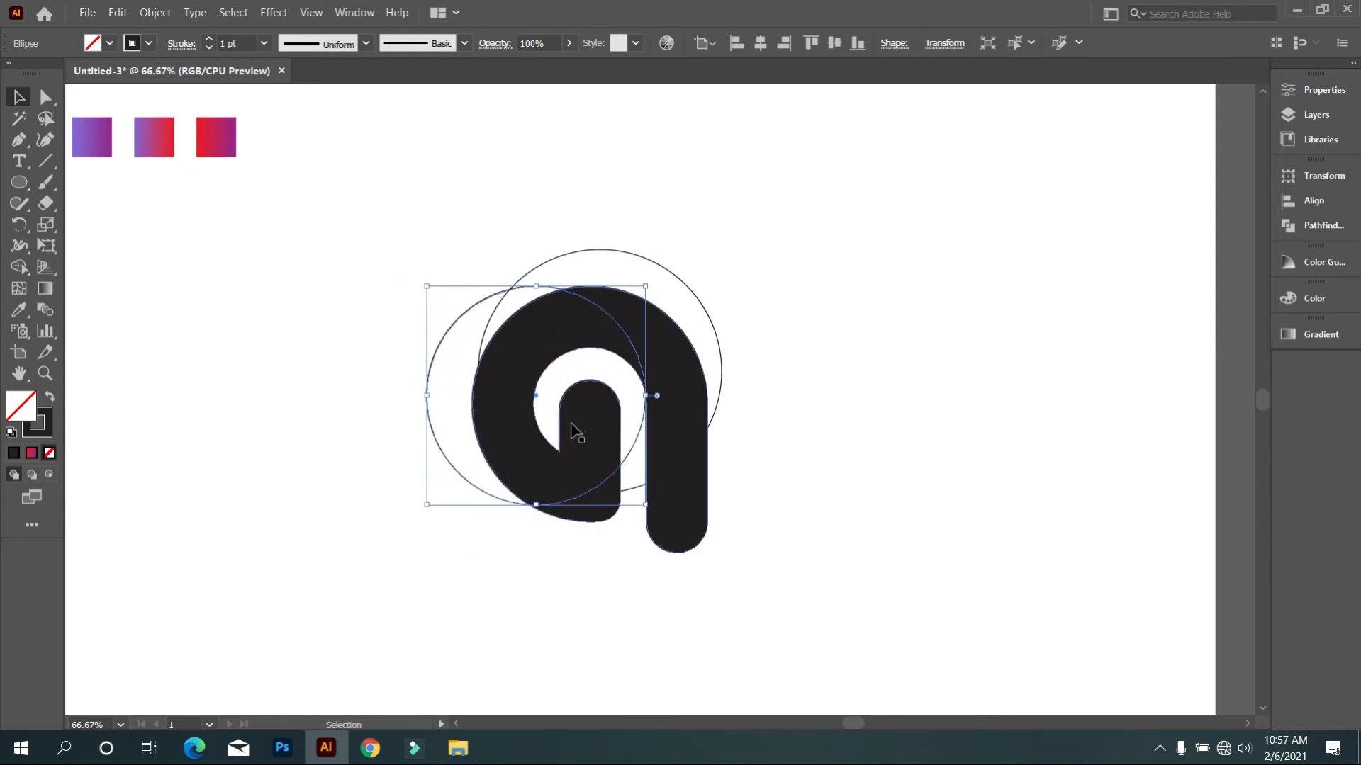
drag(537, 383, 538, 387)
click(875, 347)
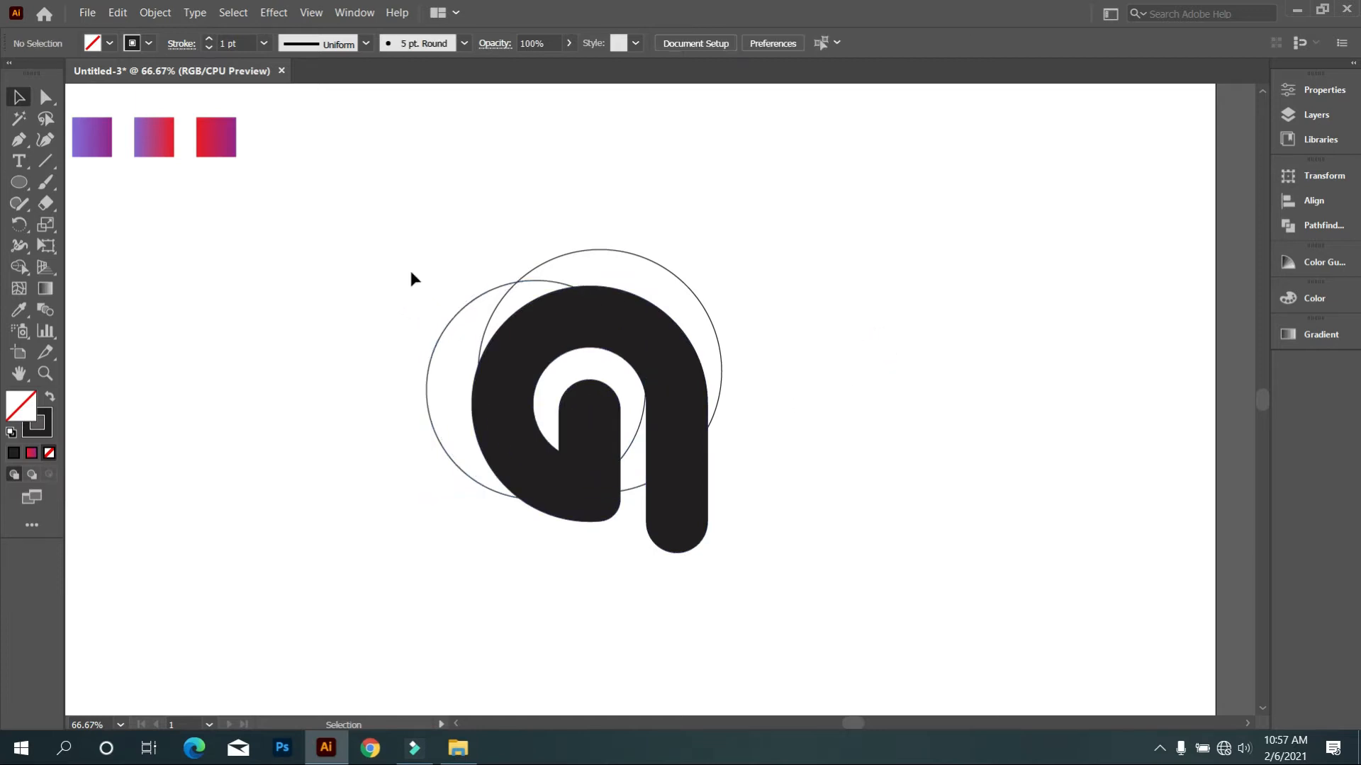
Step: Draw a tall narrow ellipse over the letter, adjusting it to cross the left curve and the lower end of the right stem
click(27, 180)
drag(611, 206, 677, 682)
drag(614, 443, 522, 461)
scroll(780, 390, down, 1)
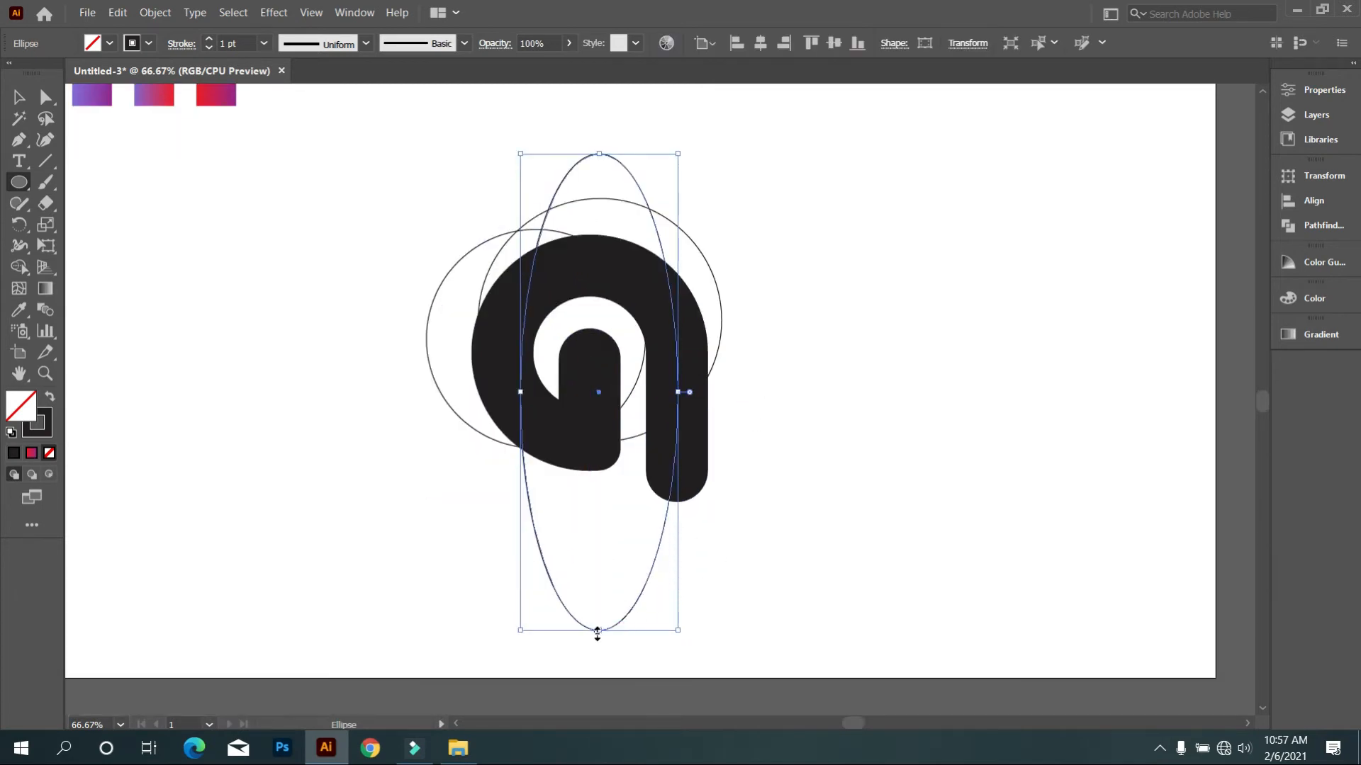
drag(600, 635, 600, 447)
drag(598, 299, 600, 350)
click(595, 496)
click(727, 402)
drag(600, 496, 638, 653)
key(v)
click(100, 188)
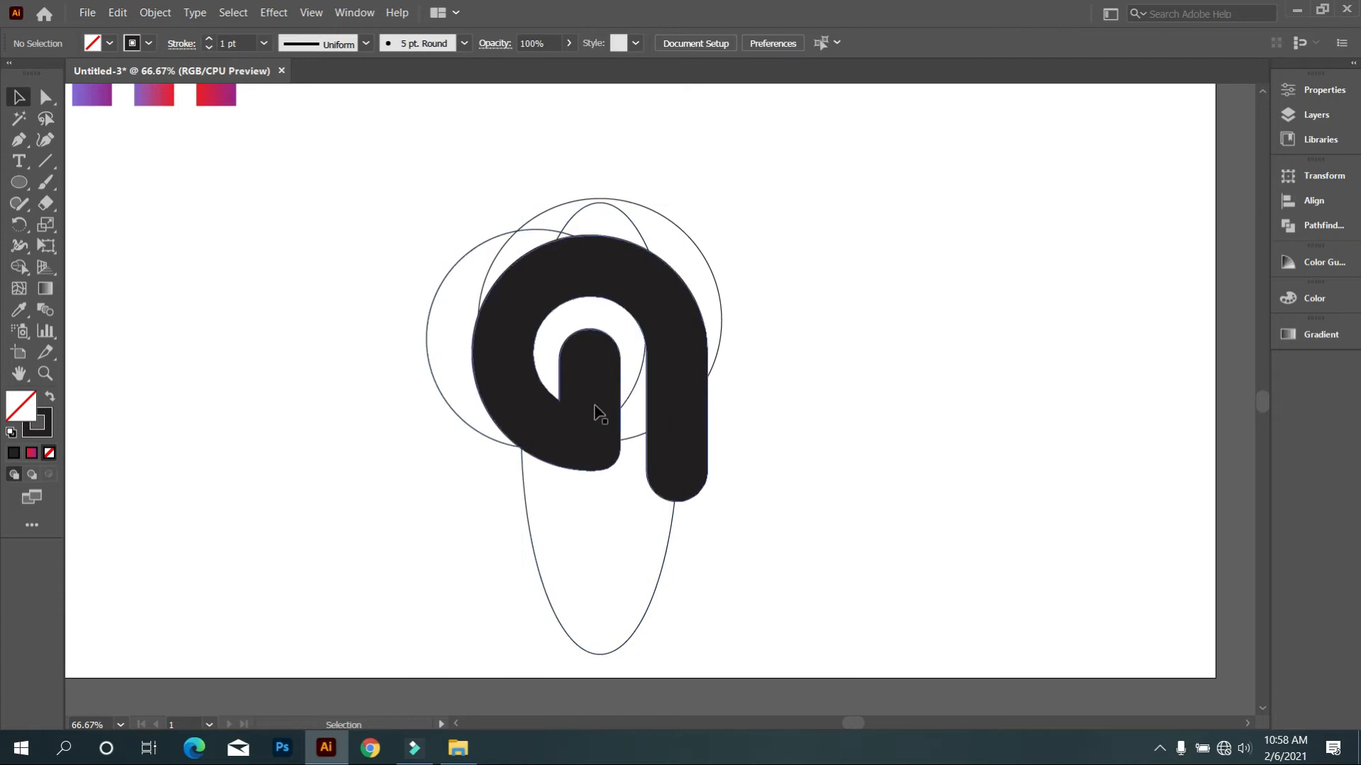
Step: Select the letter and guide ellipses and merge the letter's divided regions into larger black segments with Shape Builder
drag(372, 216, 684, 467)
click(19, 266)
click(48, 402)
key(ctrl+equal)
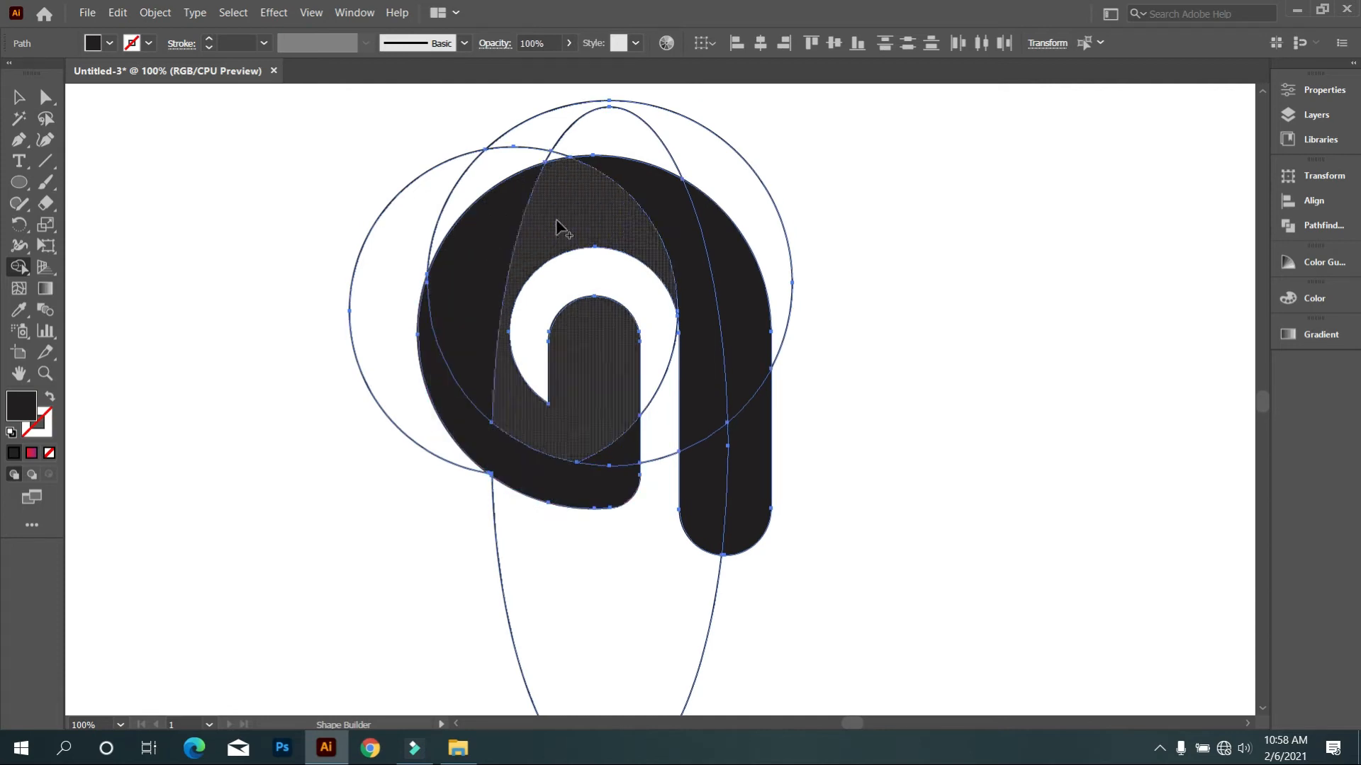
drag(654, 205, 717, 482)
drag(742, 322, 771, 479)
mouse_move(594, 206)
mouse_down()
mouse_move(523, 235)
mouse_move(620, 445)
mouse_move(565, 486)
mouse_up()
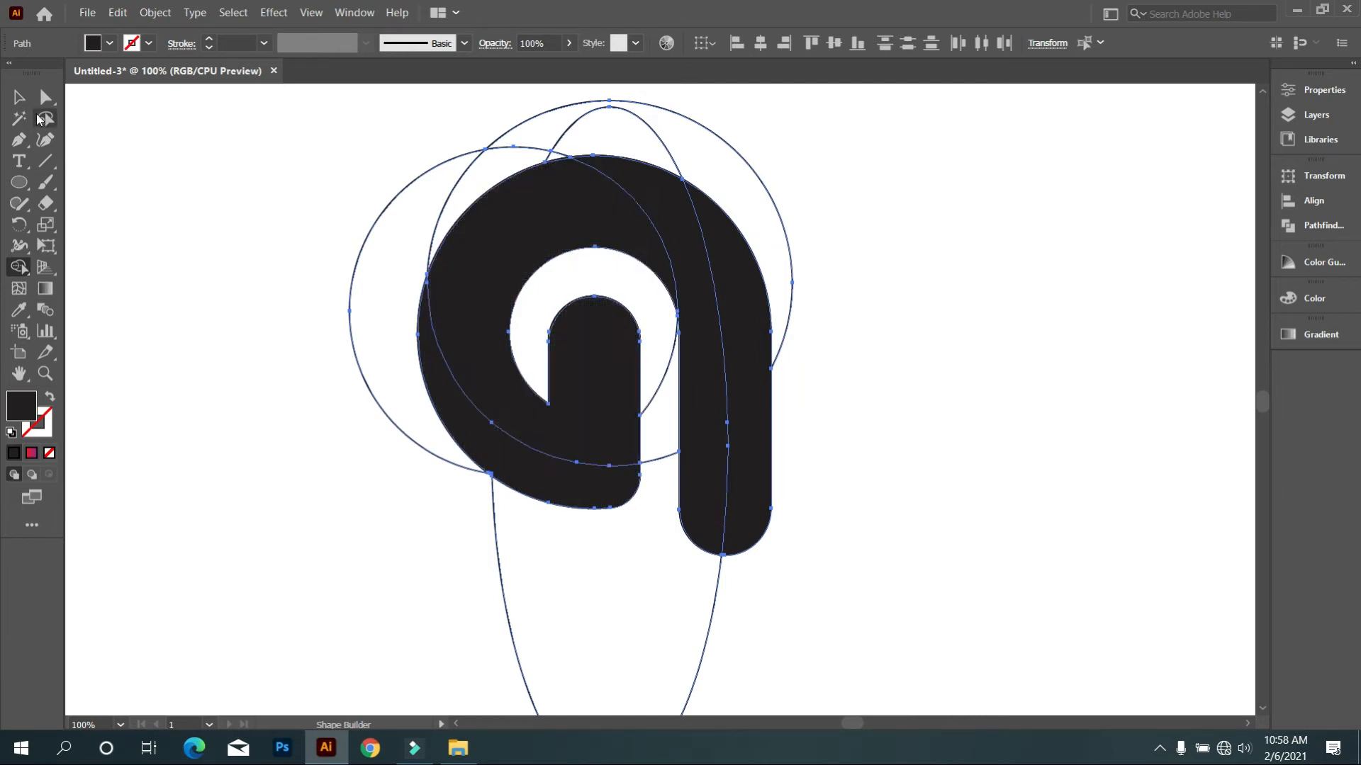
Step: Select the letter's black segments and move them to the right, clear of the leftover guide outlines
click(19, 97)
click(189, 212)
alt+scroll(467, 351, down, 2)
click(475, 332)
shift+click(464, 381)
shift+click(601, 339)
shift+click(592, 410)
drag(531, 353, 844, 335)
Step: Delete the leftover guide outlines and move the letter back to its former place on the artboard
click(747, 468)
drag(369, 196, 641, 542)
key(Delete)
click(890, 429)
drag(890, 429, 582, 421)
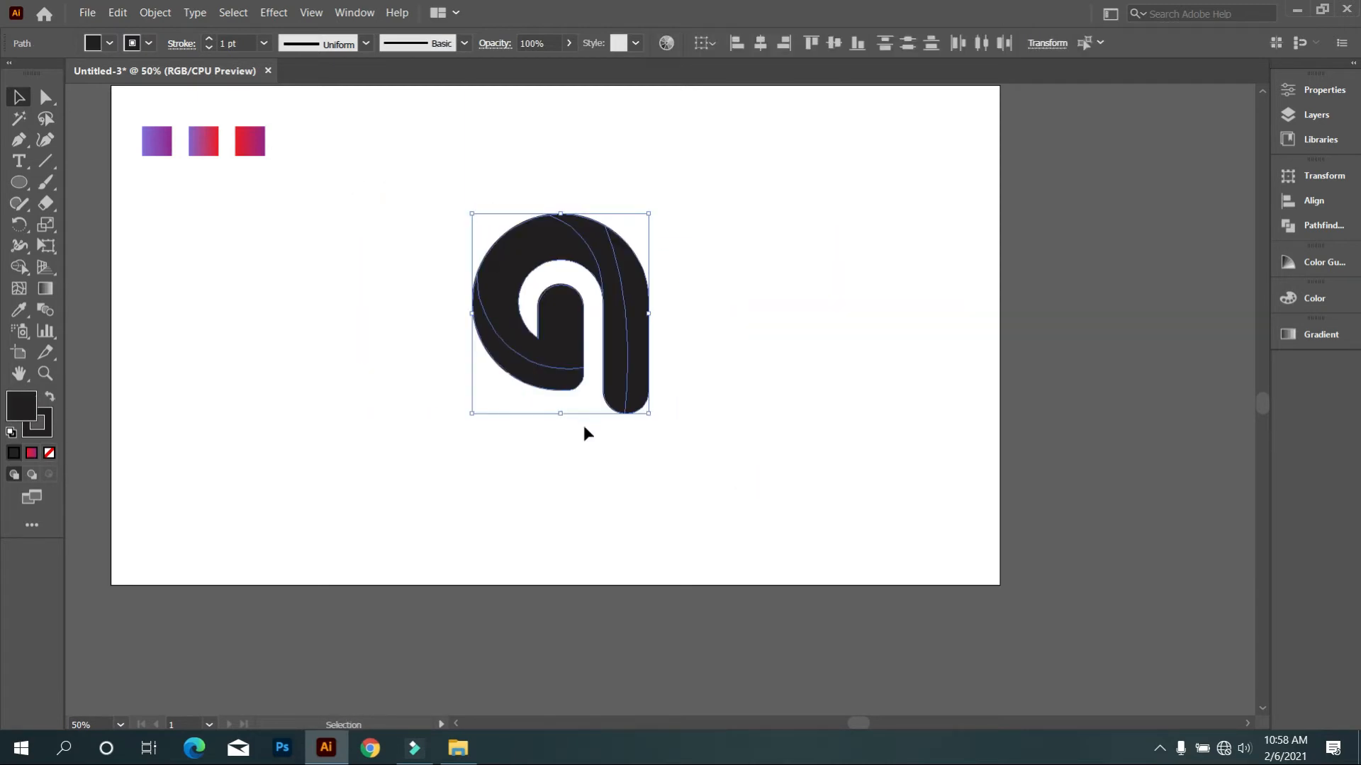
Step: Draw a vertical guide line through the centre of the short inner stem, extending past both its ends
key(ctrl+1)
key(backslash)
drag(563, 248, 563, 213)
drag(564, 344, 563, 518)
Step: Select all the artwork and split the inner stem into two black halves along the guide line with Shape Builder
click(31, 103)
key(ctrl+a)
key(shift+m)
click(533, 315)
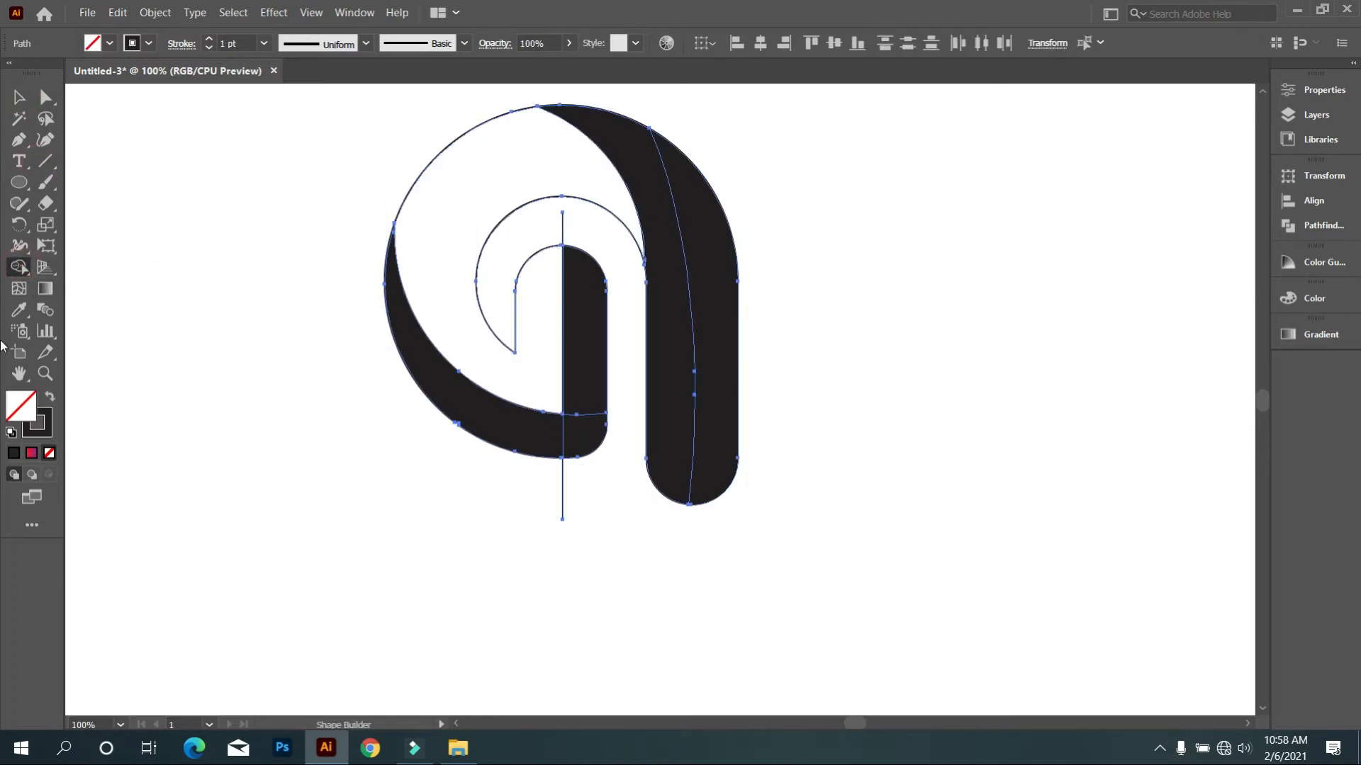
click(47, 398)
click(522, 347)
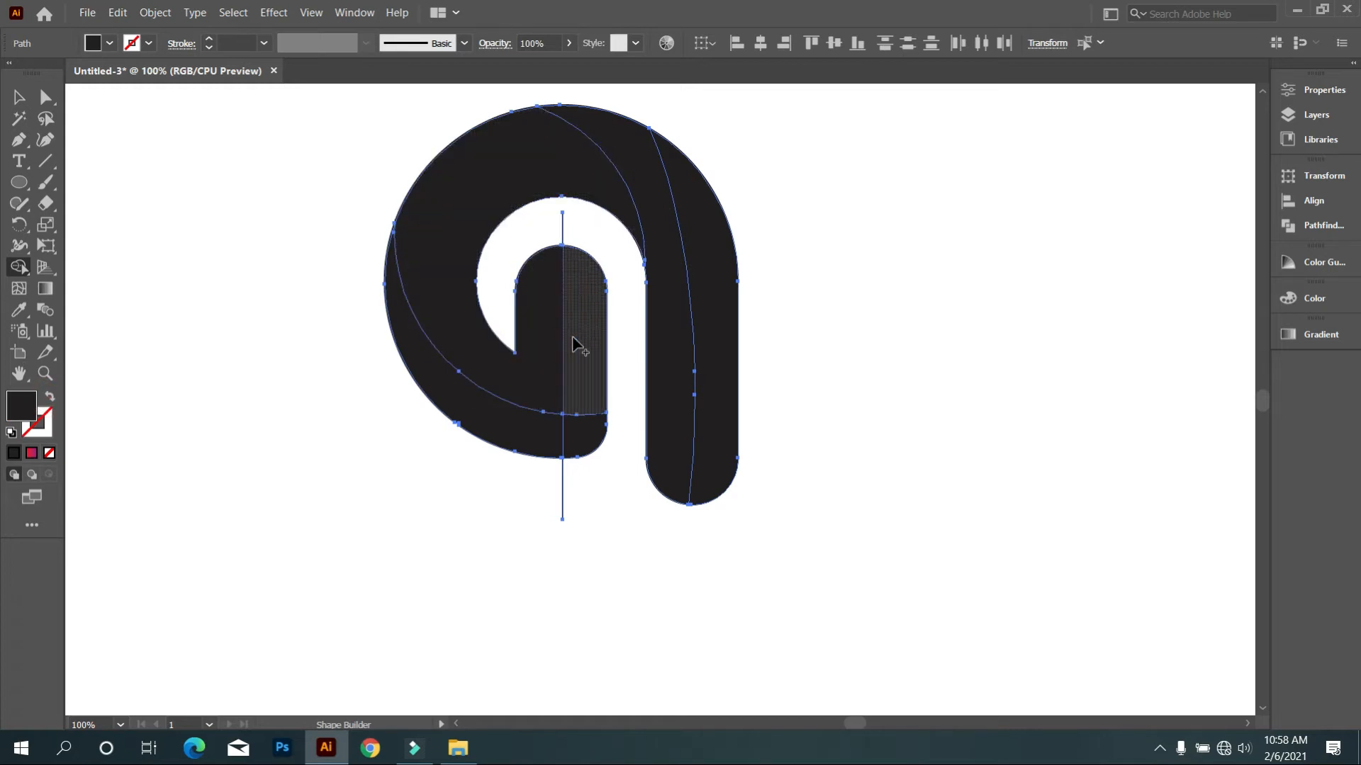
click(577, 346)
Step: Delete the leftover ends of the vertical line above and below the inner stem
click(19, 97)
click(212, 186)
click(563, 228)
key(Delete)
click(563, 509)
key(Delete)
Step: Select the whole letter and remove its stroke
scroll(478, 503, up, 1)
drag(314, 182, 772, 581)
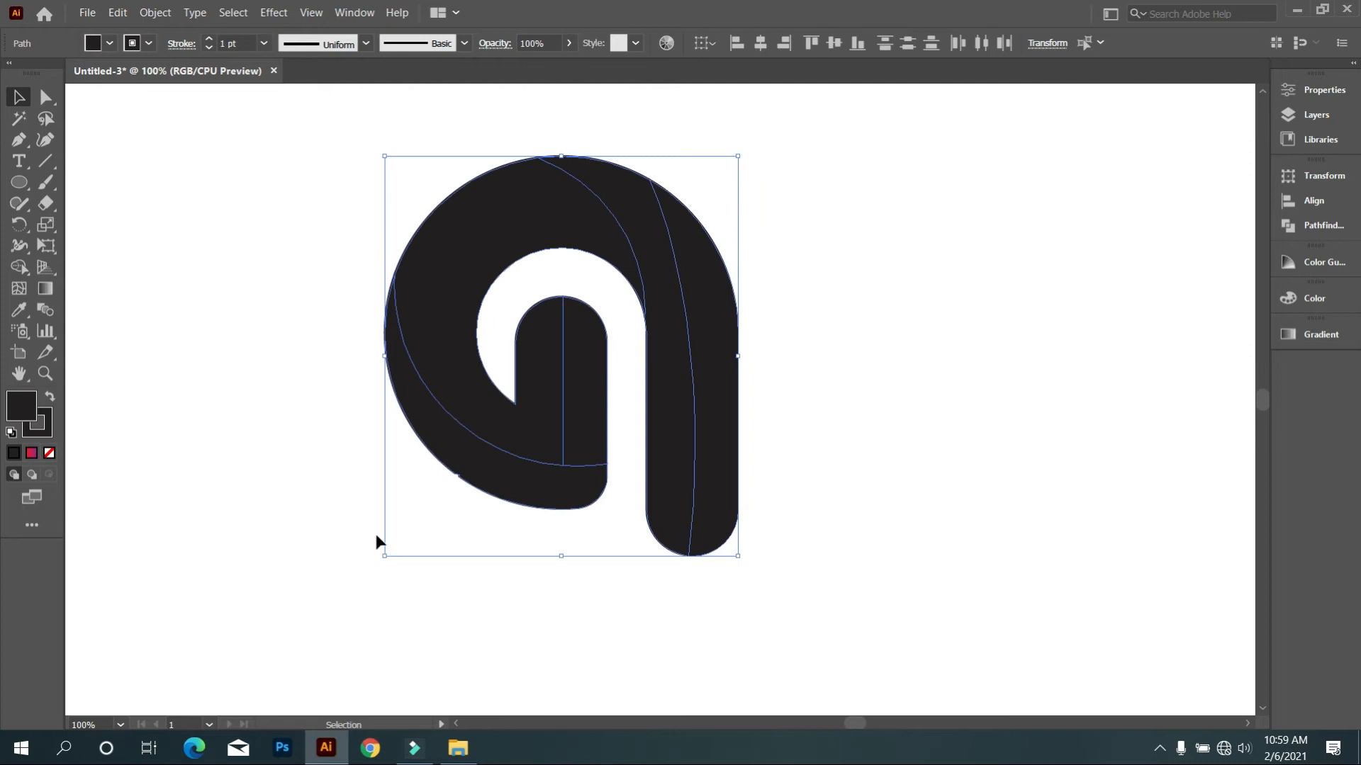
click(149, 43)
click(20, 87)
click(188, 305)
Step: Draw an unfilled outlined circle over the letter's bowl and position it around the inner opening
scroll(555, 415, up, 1)
click(19, 182)
drag(409, 231, 614, 505)
click(54, 402)
click(19, 97)
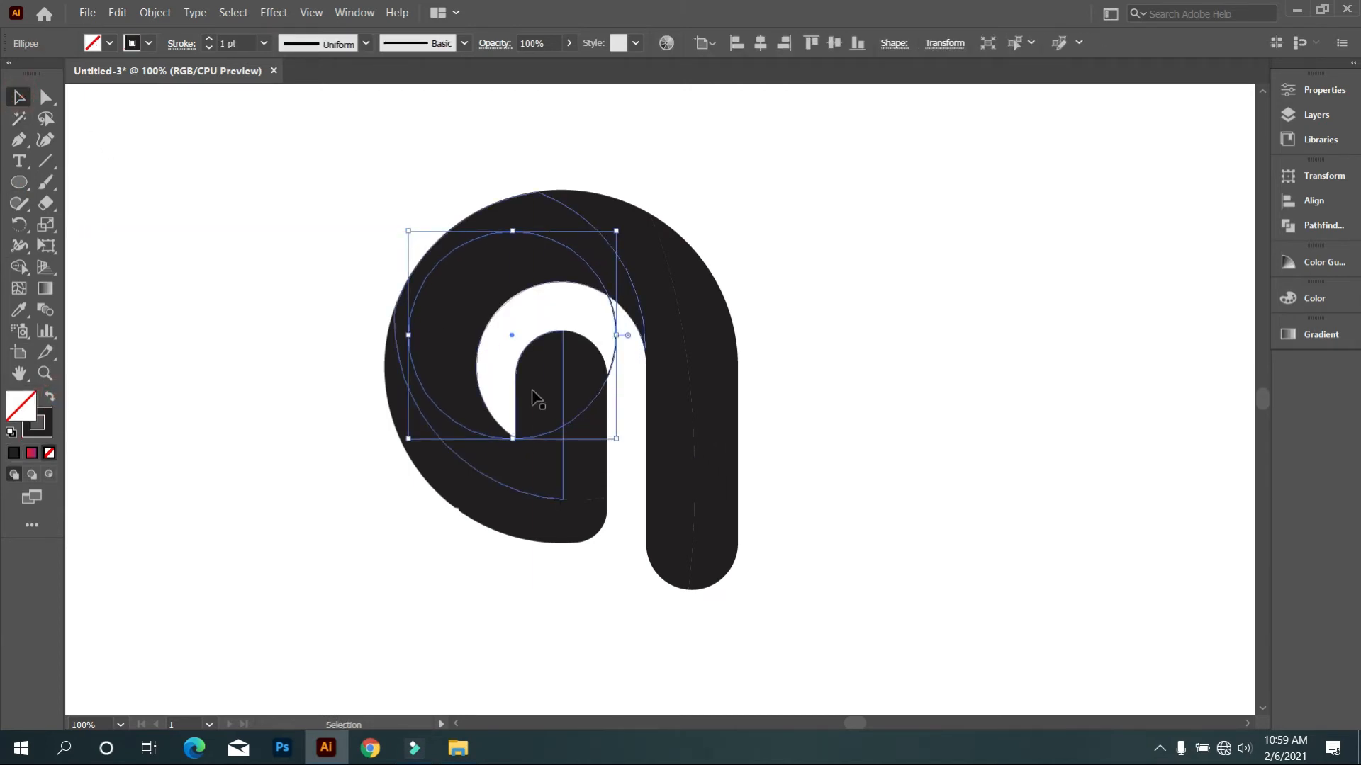
mouse_move(513, 329)
mouse_down()
mouse_move(595, 334)
mouse_move(556, 362)
mouse_move(535, 333)
mouse_up()
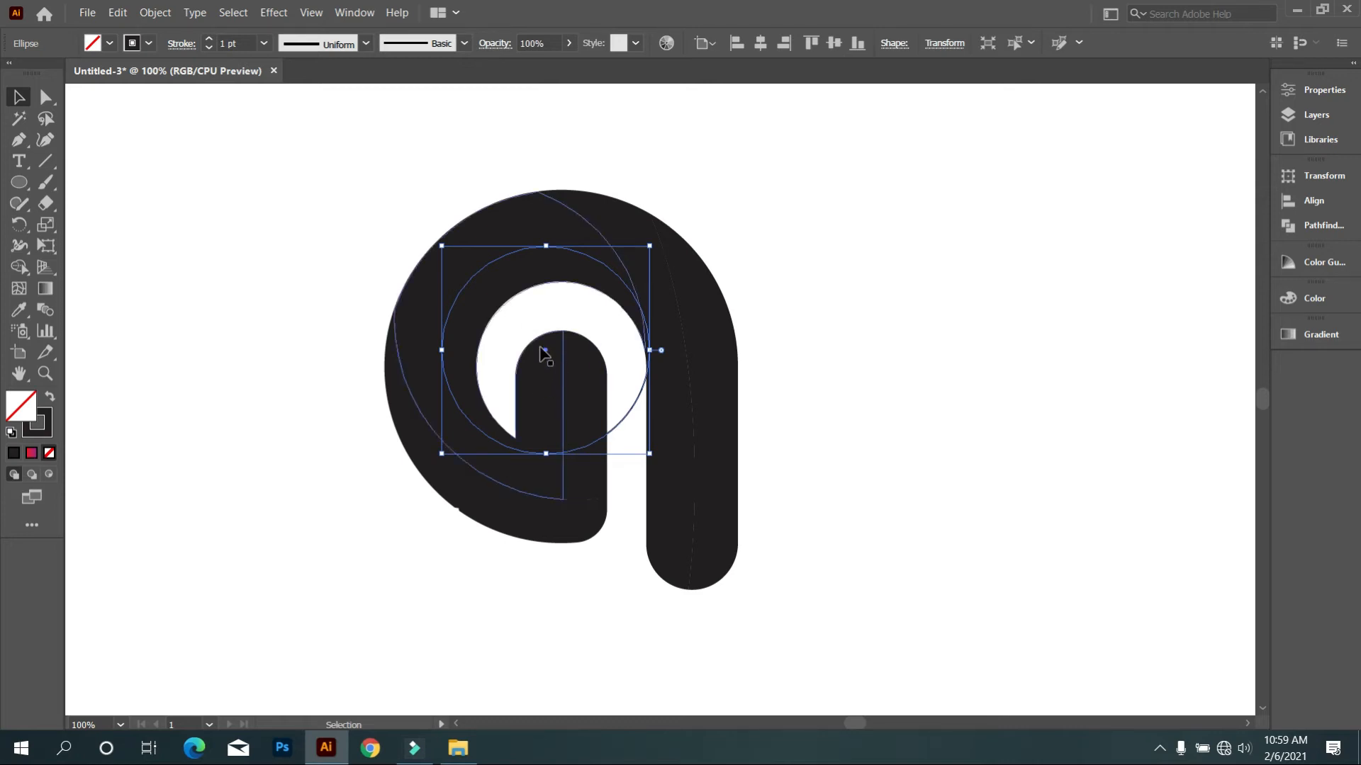
drag(551, 454, 589, 492)
drag(546, 369, 553, 371)
Step: Enlarge the guide ellipse into a circle surrounding the inner opening and shift it right to cross the right stem
drag(328, 249, 622, 542)
click(613, 542)
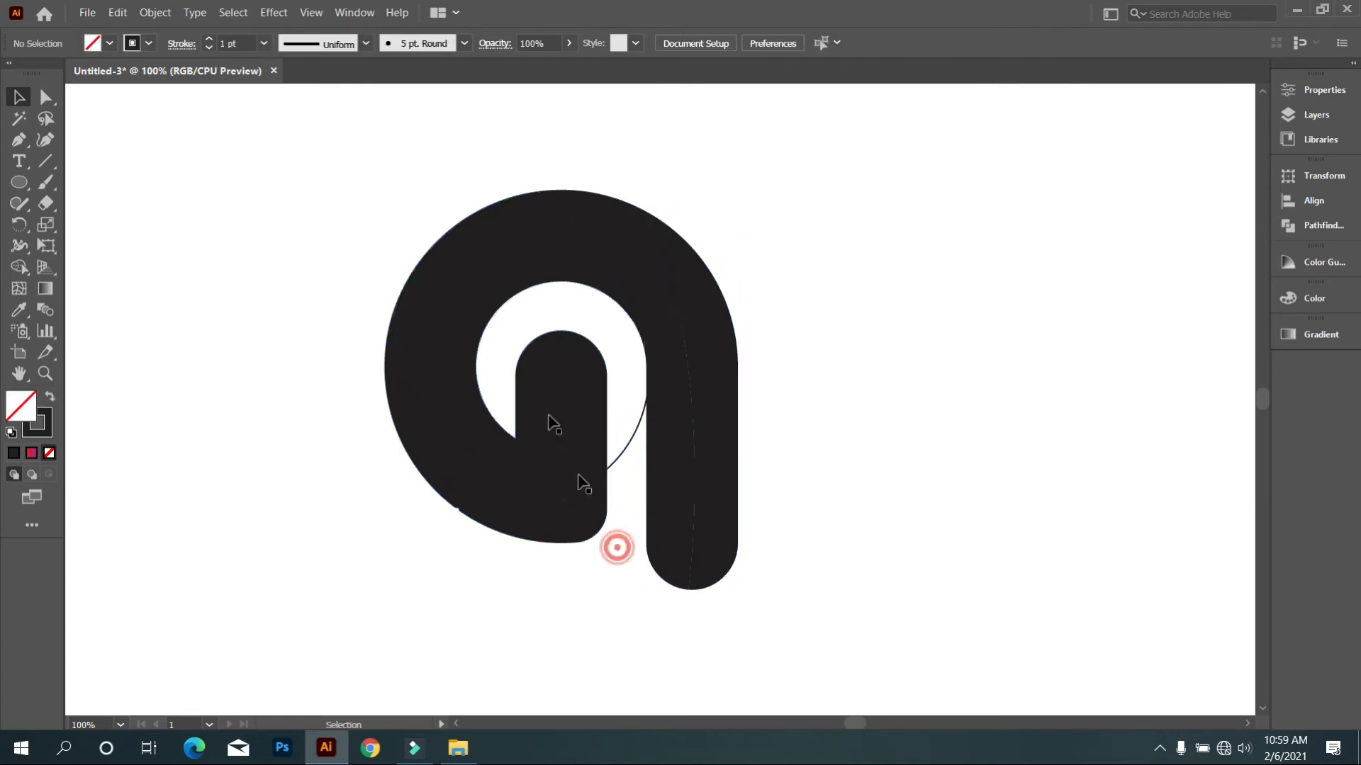
click(471, 296)
drag(650, 494, 671, 510)
drag(349, 215, 659, 492)
scroll(546, 487, up, 1)
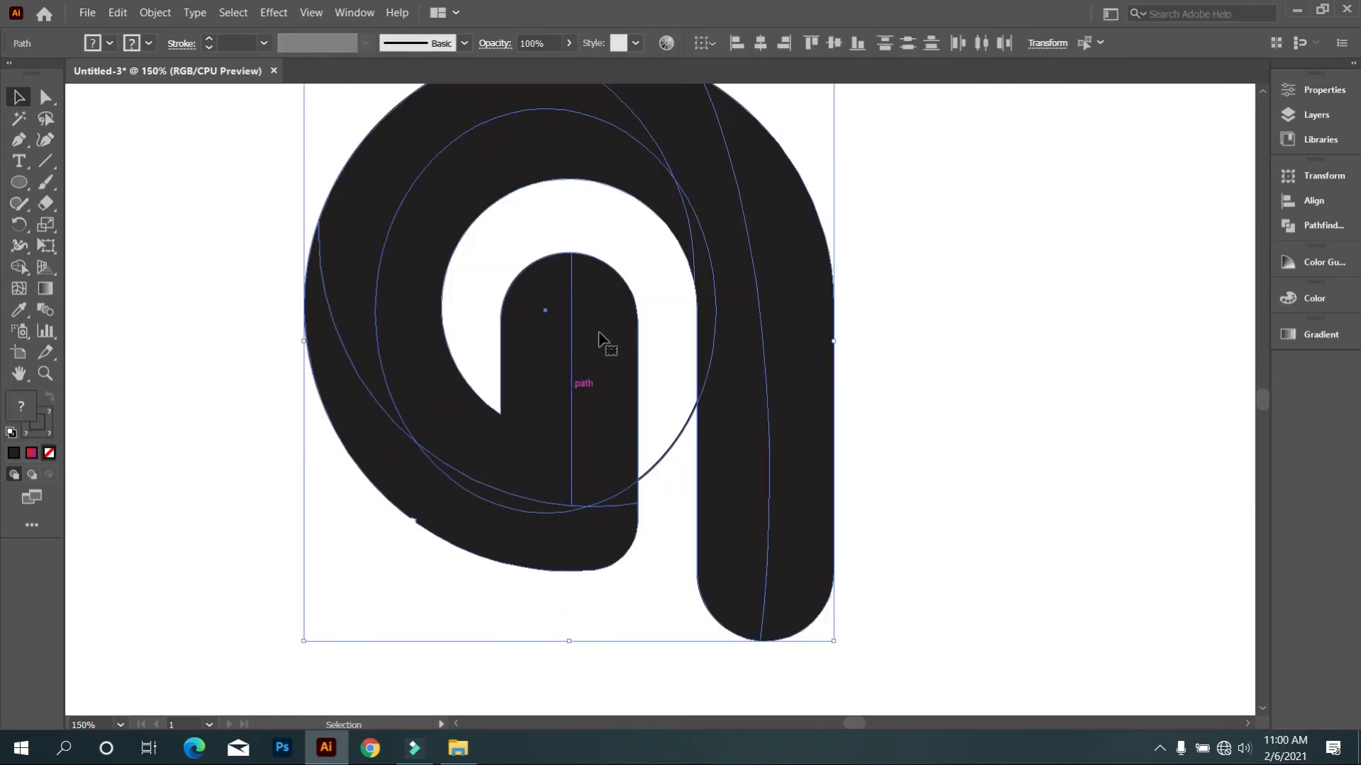
click(496, 253)
click(433, 171)
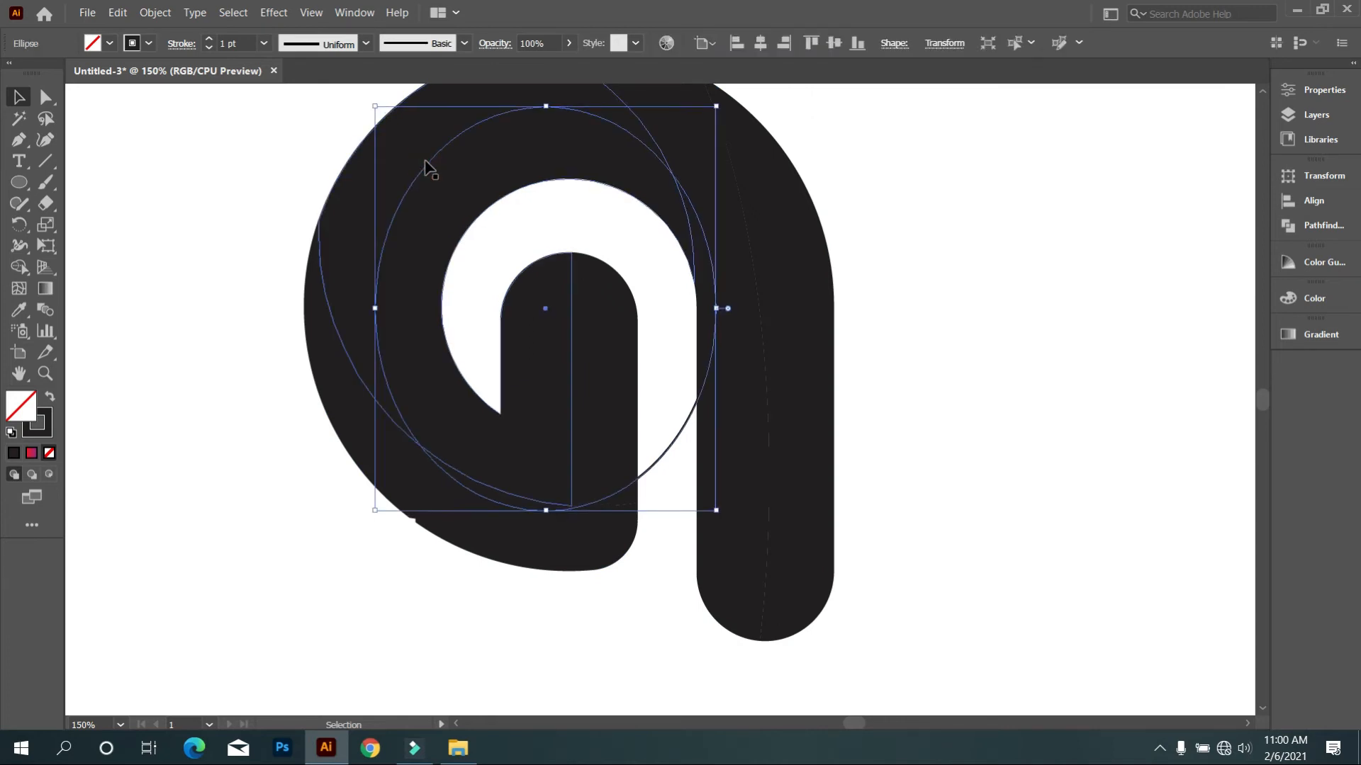
drag(546, 301, 574, 309)
key(ctrl+shift+a)
mouse_move(433, 173)
mouse_down()
mouse_move(559, 266)
mouse_move(547, 279)
mouse_move(565, 357)
mouse_up()
drag(564, 209, 560, 102)
drag(567, 302, 594, 320)
Step: Select the guide circle with the letter's left segments and divide the thick curve along it with Shape Builder
click(19, 97)
shift+click(560, 400)
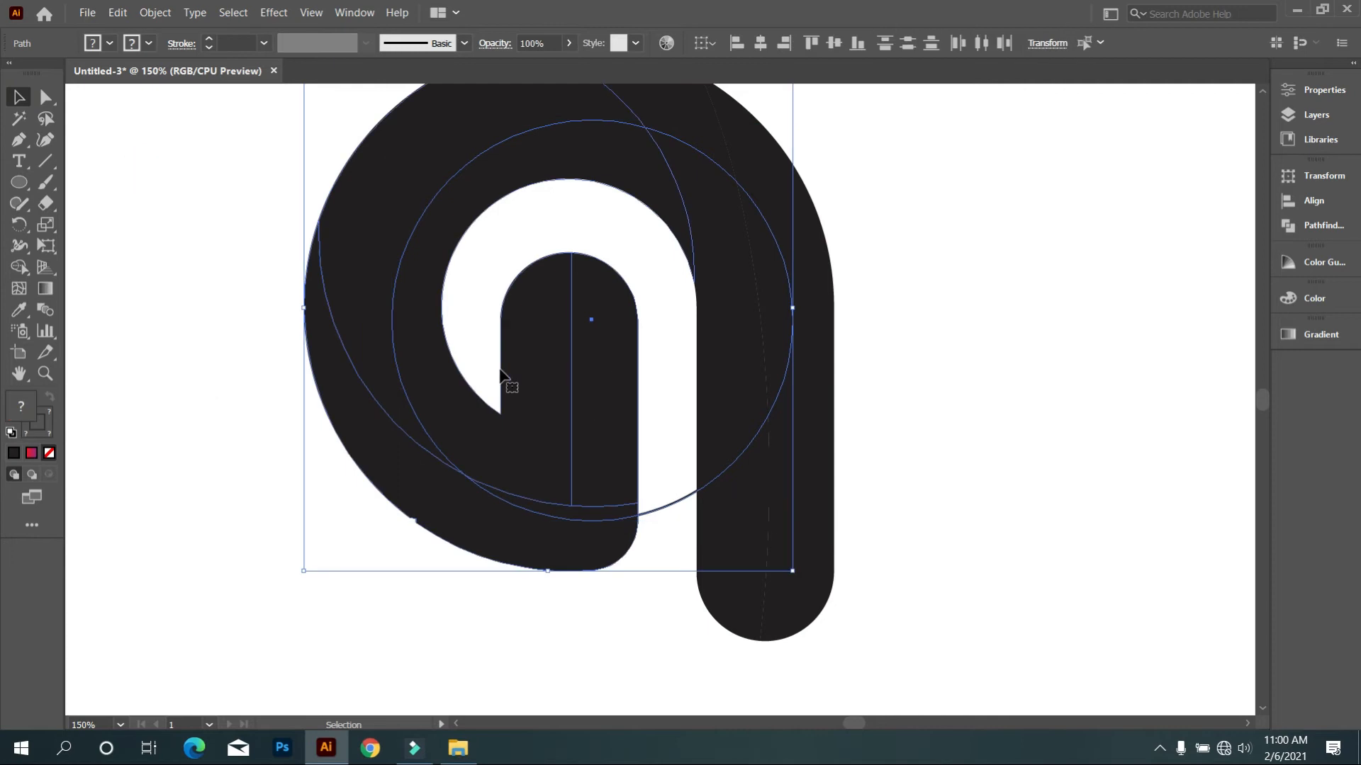
click(19, 267)
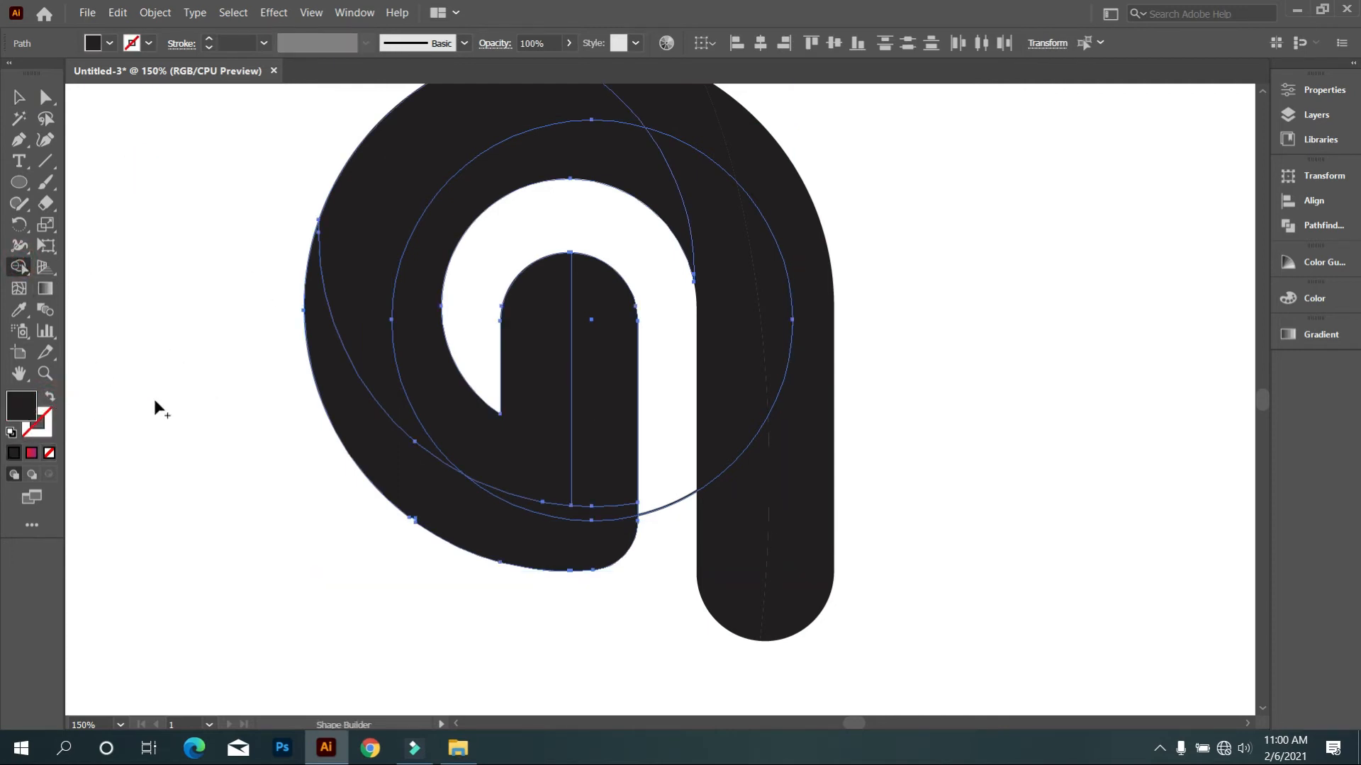
click(446, 220)
scroll(446, 220, up, 2)
Step: Delete the leftover part of the guide circle that crosses the right stem
click(20, 98)
click(135, 163)
scroll(475, 317, down, 1)
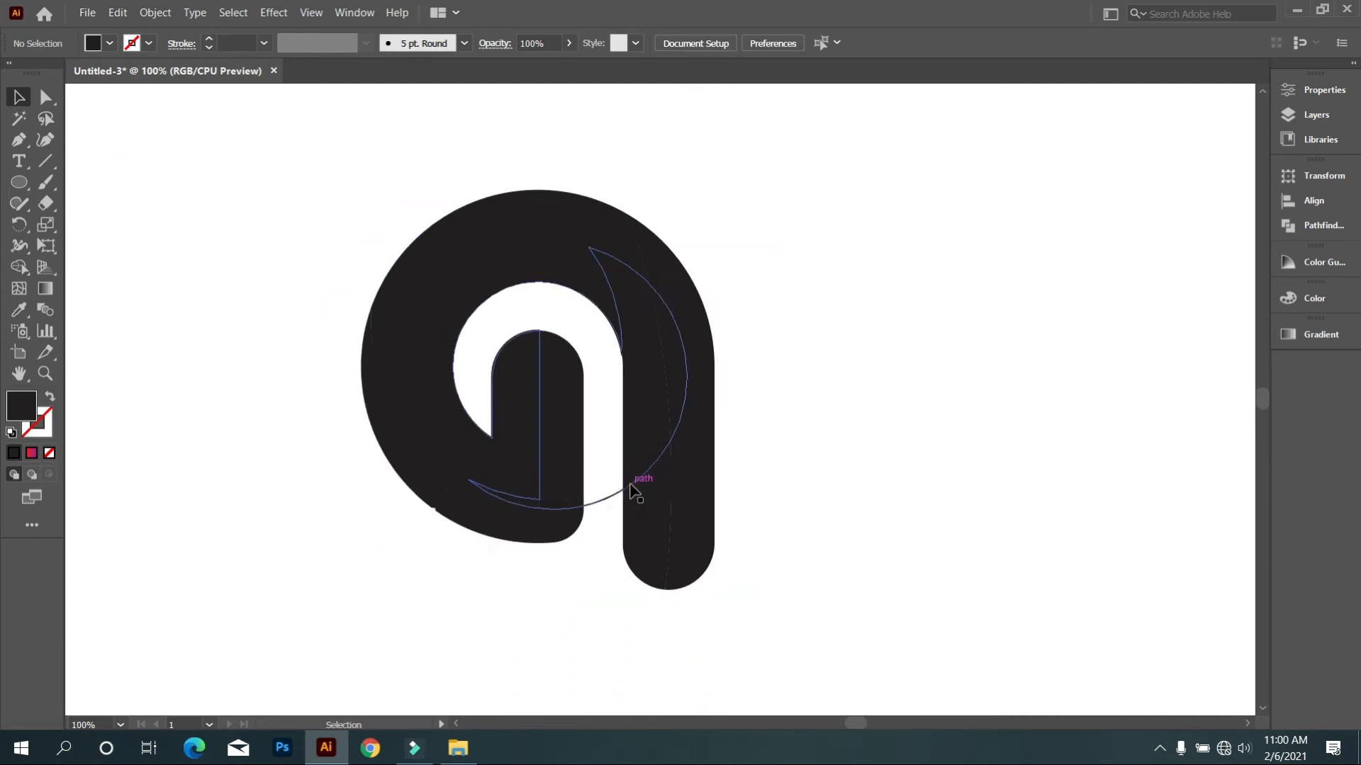
click(633, 490)
key(Delete)
drag(346, 186, 866, 502)
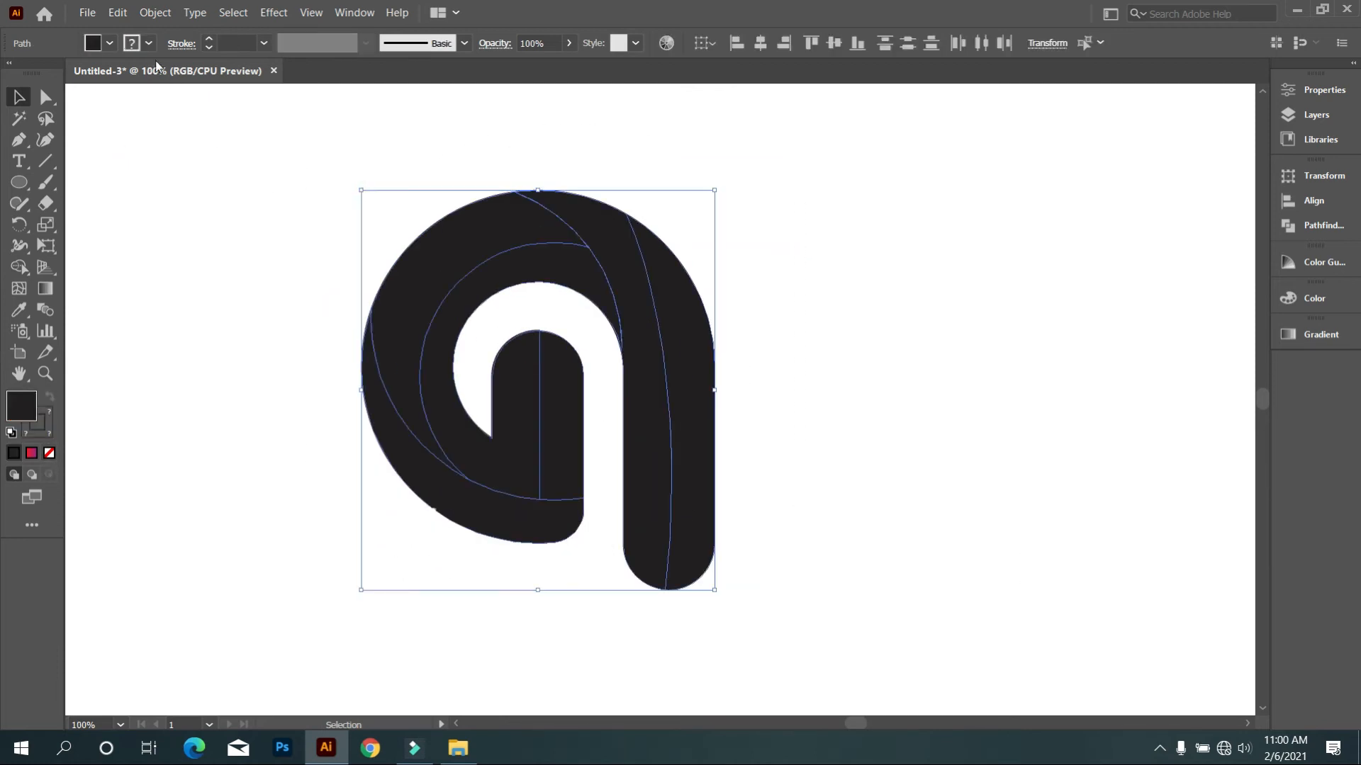
click(148, 42)
click(25, 112)
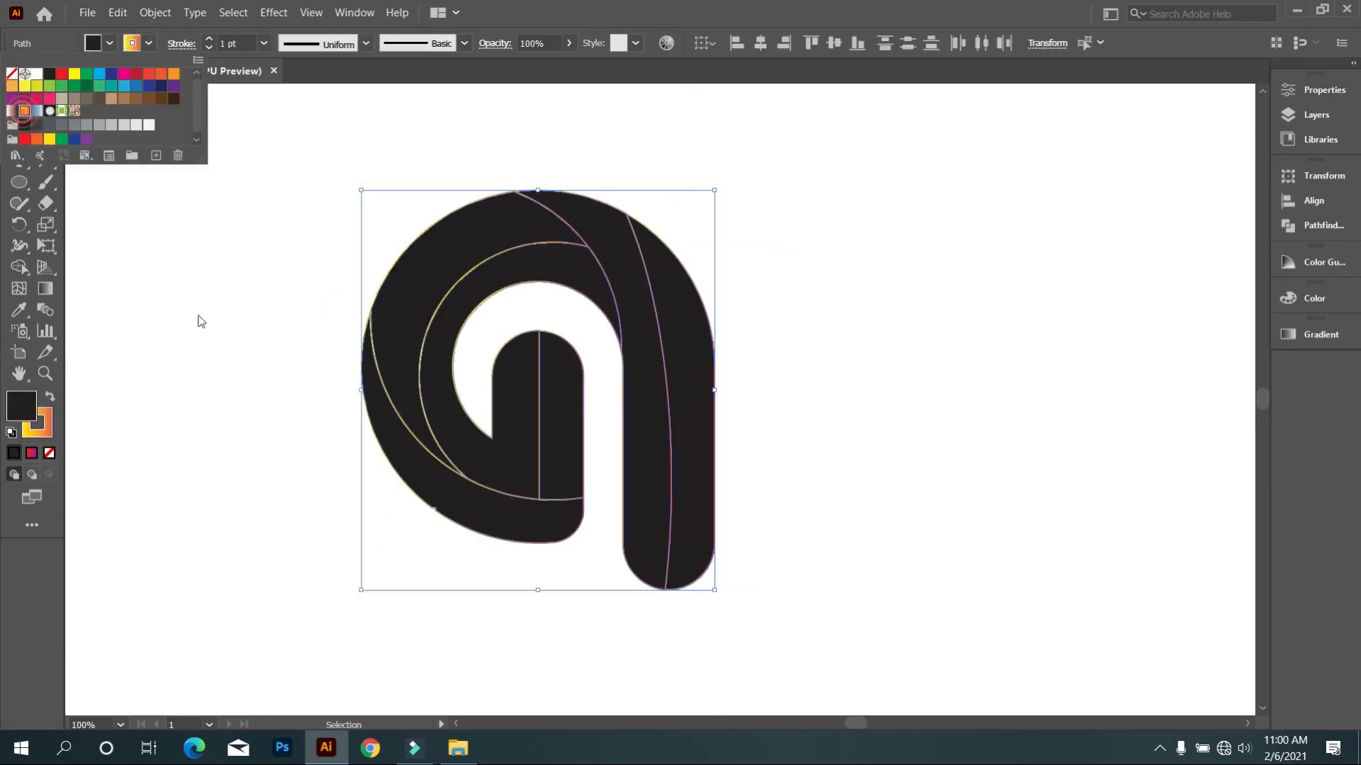
click(211, 309)
key(ctrl+z)
Step: Fill all the letter's segments with the yellow-to-orange gradient swatch
drag(183, 187, 718, 515)
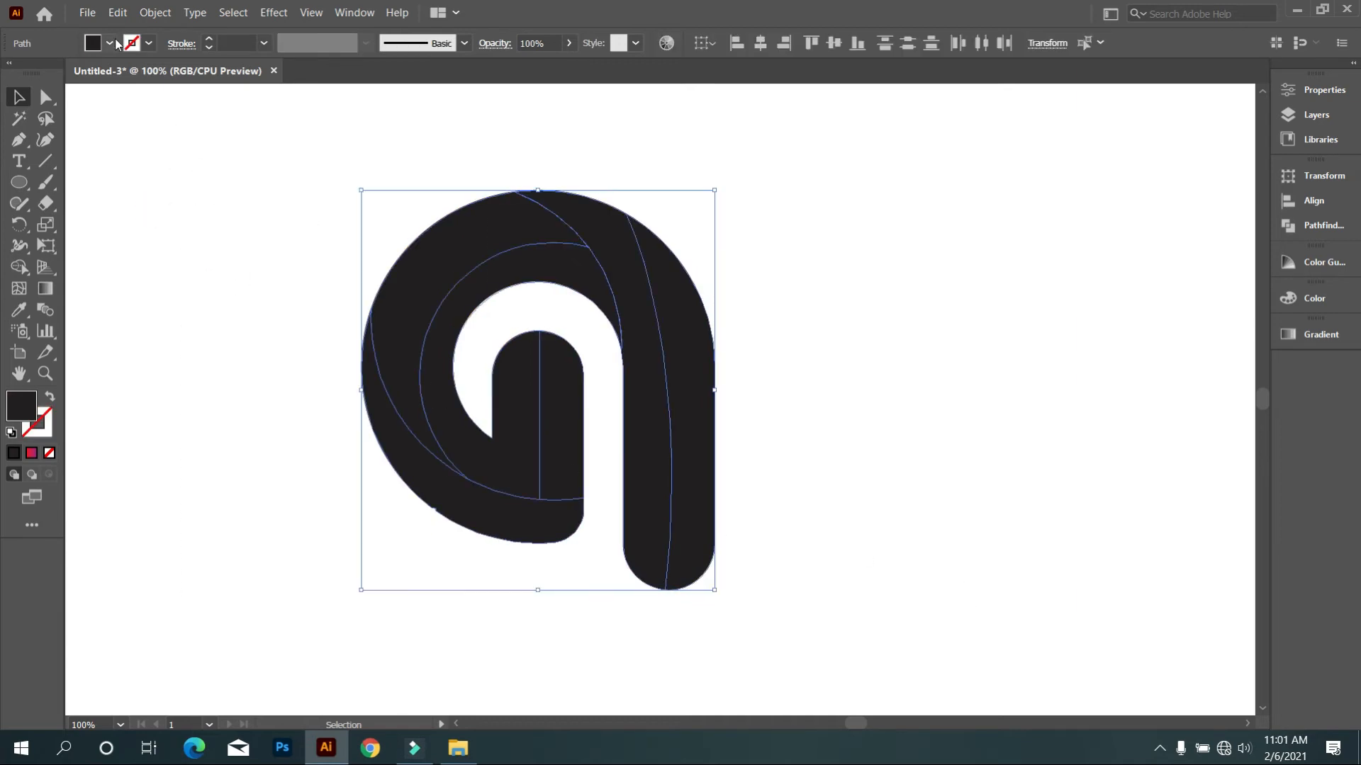
click(109, 43)
click(24, 121)
click(206, 344)
Step: Move the whole letter up and left, closer to the three sample gradient squares
drag(253, 422, 469, 434)
scroll(405, 428, down, 1)
drag(412, 311, 744, 496)
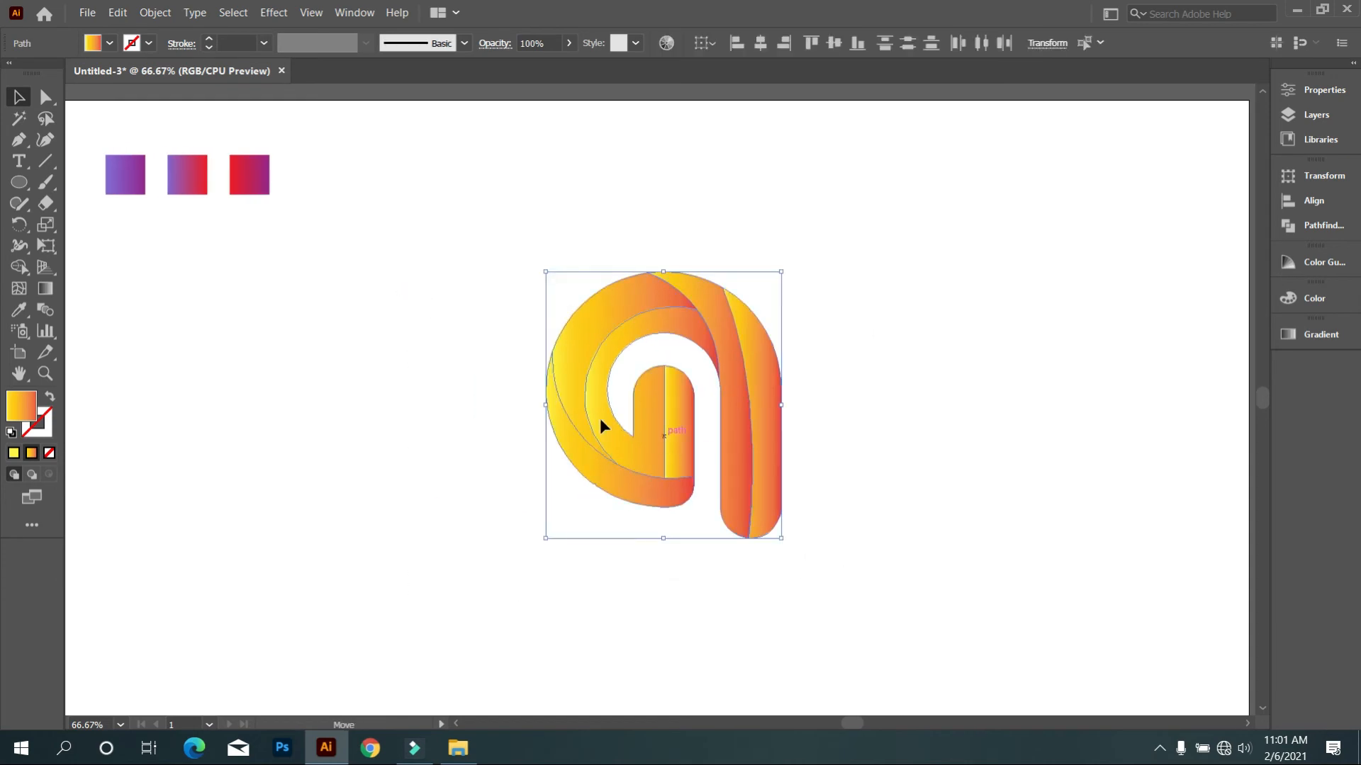
drag(599, 418, 409, 358)
scroll(343, 411, up, 2)
drag(344, 416, 528, 592)
scroll(529, 592, down, 1)
scroll(436, 518, down, 2)
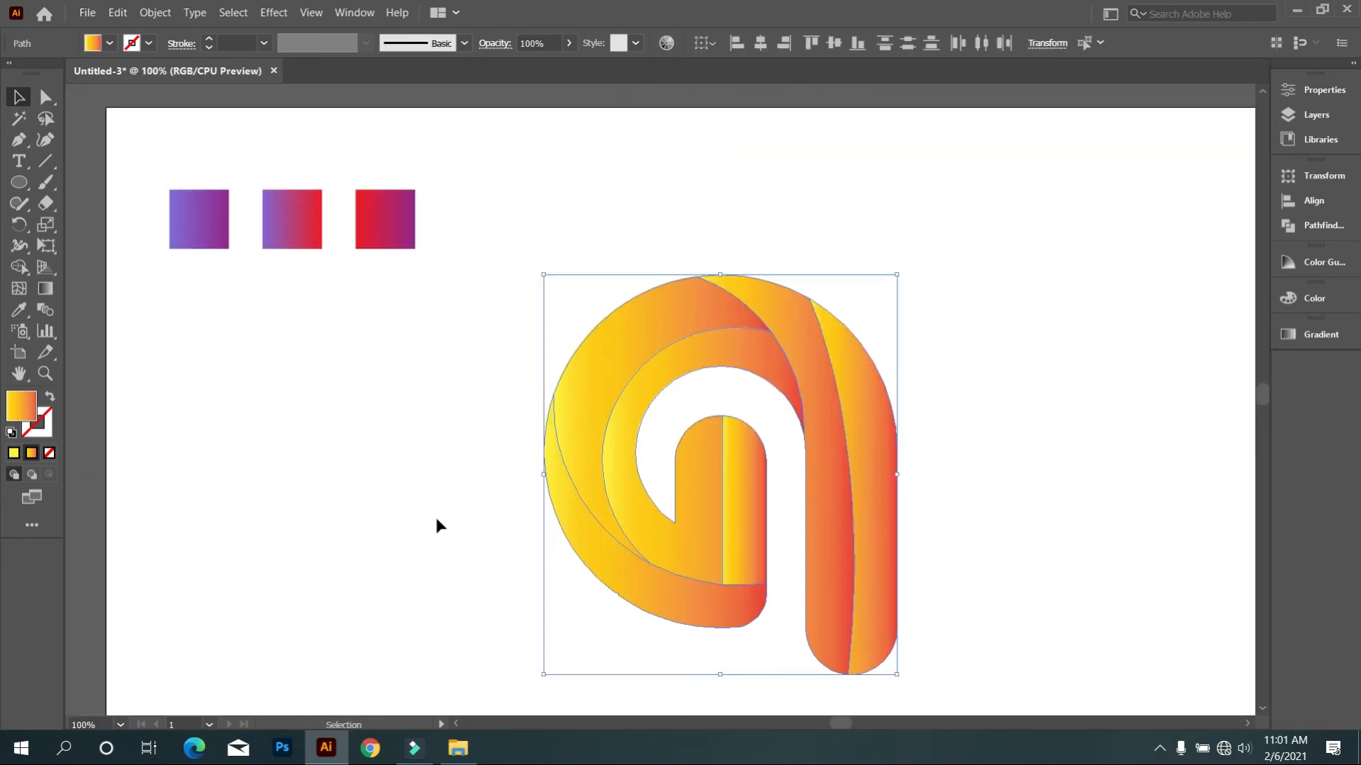
scroll(436, 517, down, 1)
Step: Apply the first sample square's blue-to-purple gradient to the lower outer band, the inner ring and the inner stem
click(425, 502)
click(611, 522)
key(i)
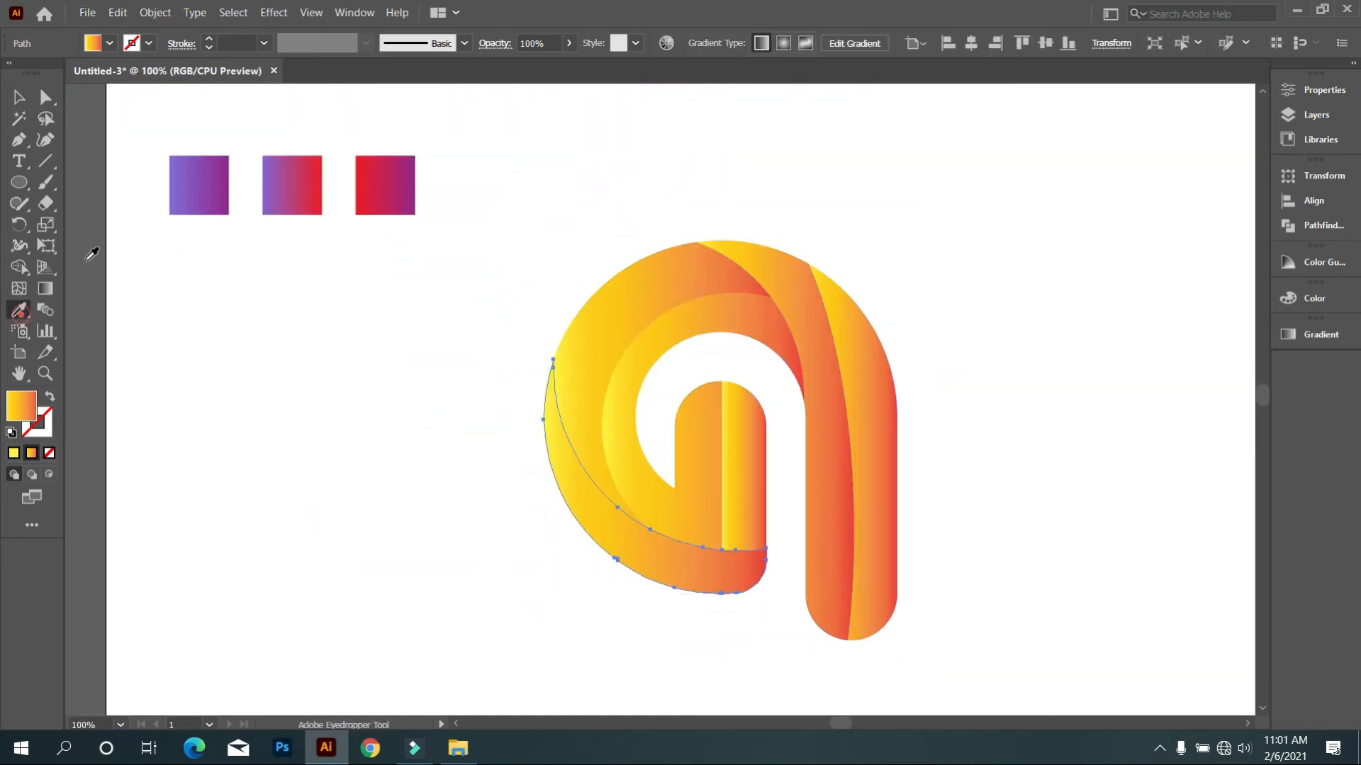
click(185, 185)
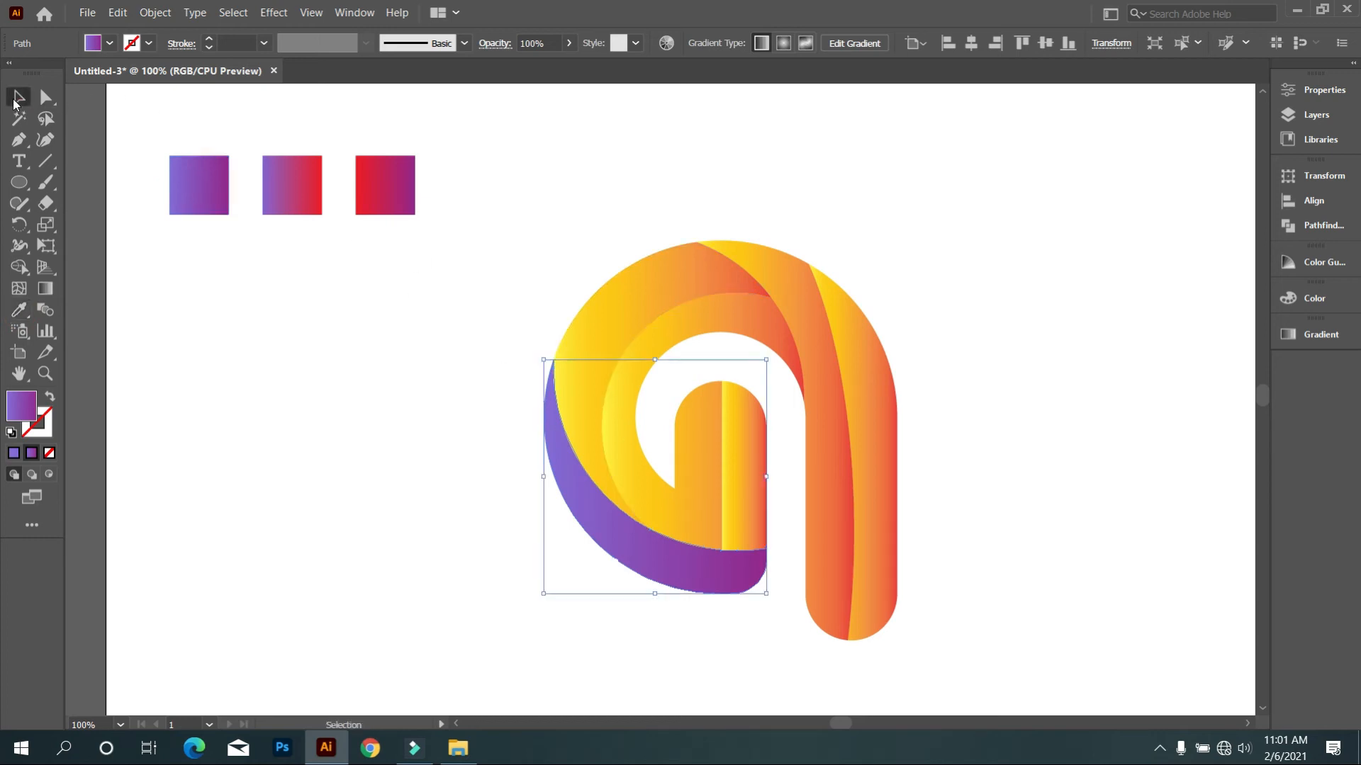
click(295, 276)
drag(749, 488, 749, 486)
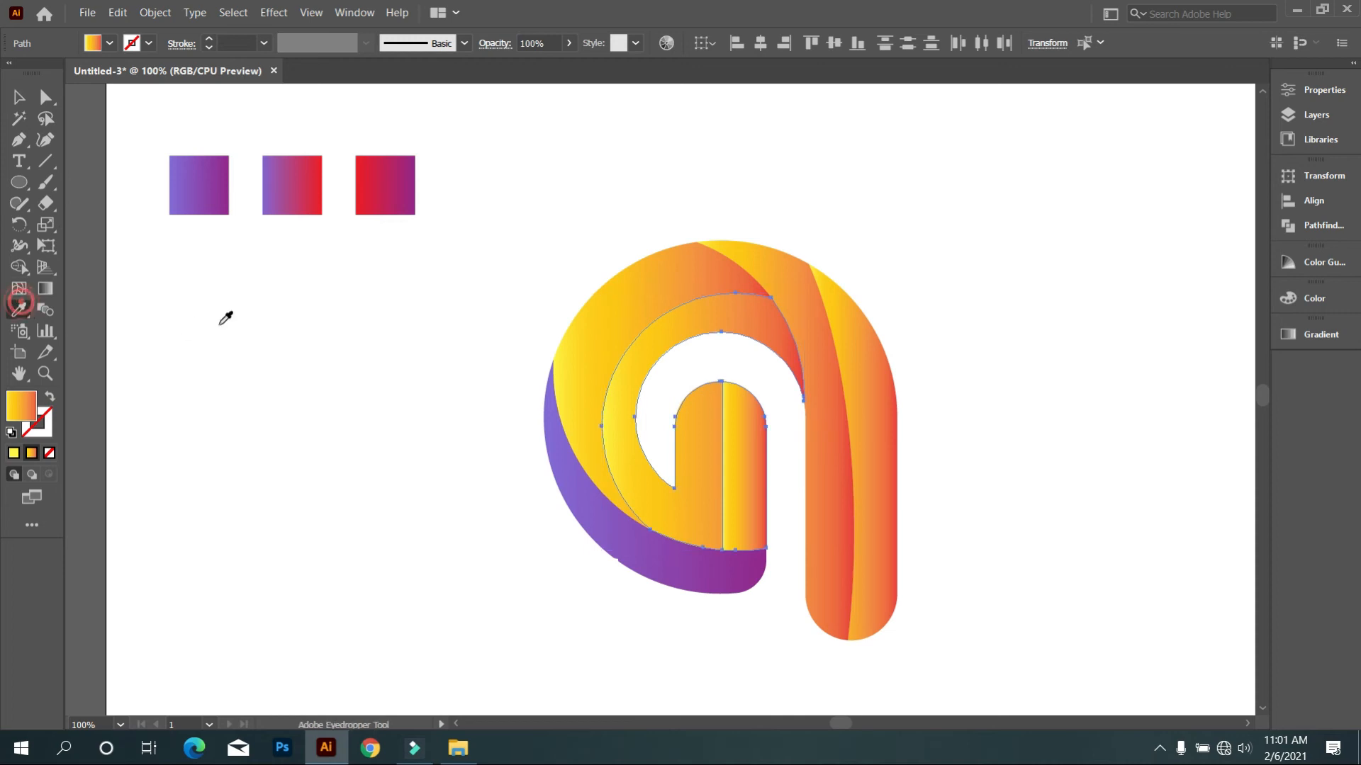
click(209, 187)
Step: Apply the middle sample square's purple-to-red gradient to the letter's upper-left band
click(635, 274)
click(23, 310)
click(287, 172)
key(v)
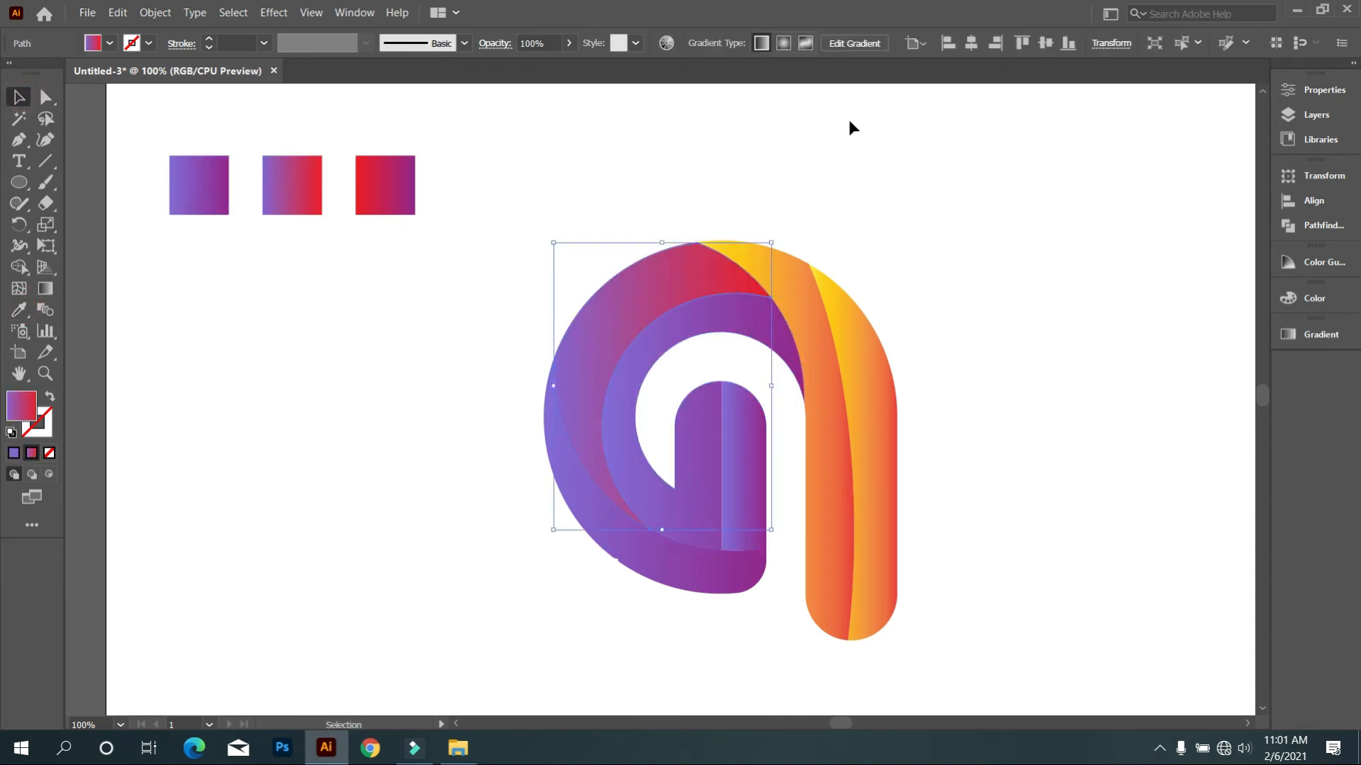
Step: Apply the third sample square's red-to-purple gradient to both segments of the right stem
click(843, 319)
shift+click(876, 401)
click(19, 312)
click(393, 183)
key(v)
click(237, 370)
Step: Redirect the lower outer band's gradient diagonally, from blue at its lower end to purple toward the upper left
scroll(425, 468, down, 1)
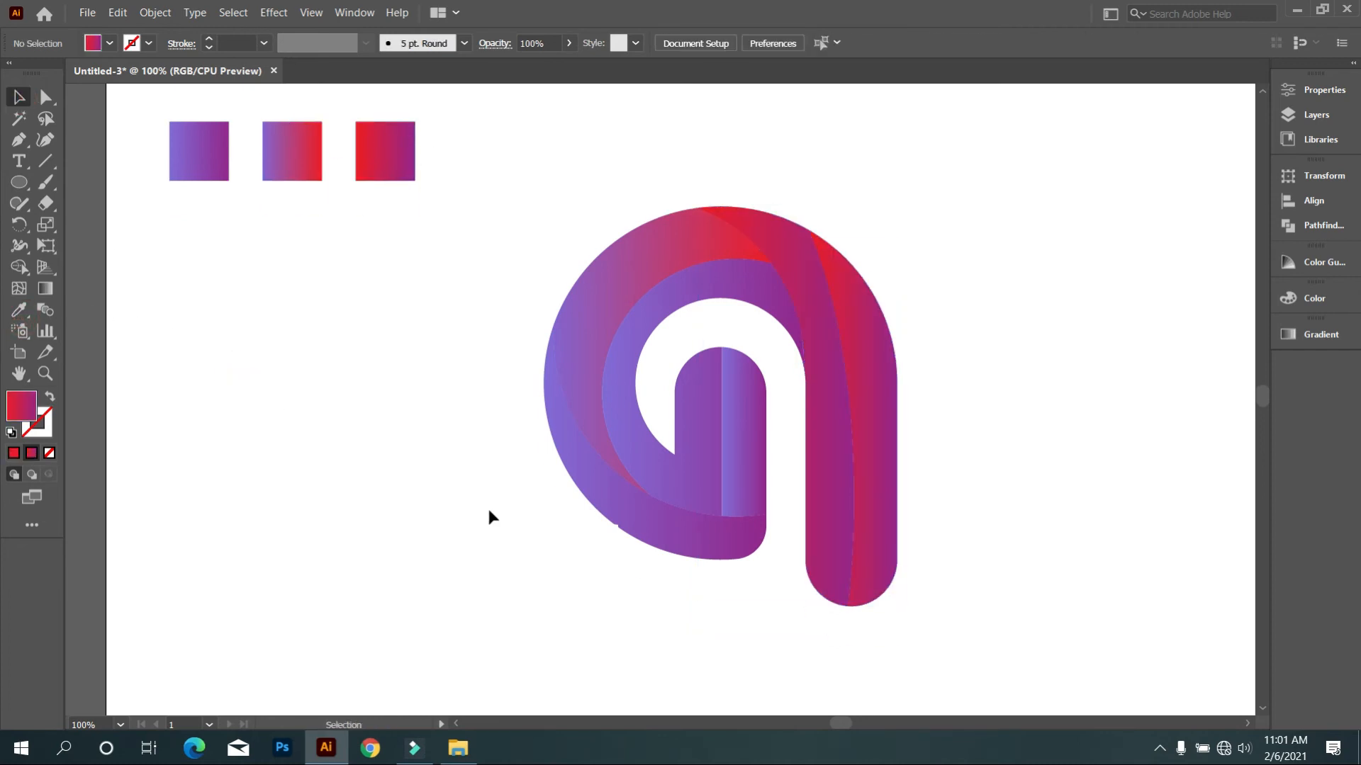
scroll(671, 602, up, 1)
scroll(682, 608, down, 1)
scroll(723, 613, up, 1)
drag(723, 614, 628, 600)
click(618, 551)
click(45, 289)
mouse_move(517, 593)
mouse_down()
mouse_move(282, 200)
mouse_move(328, 213)
mouse_up()
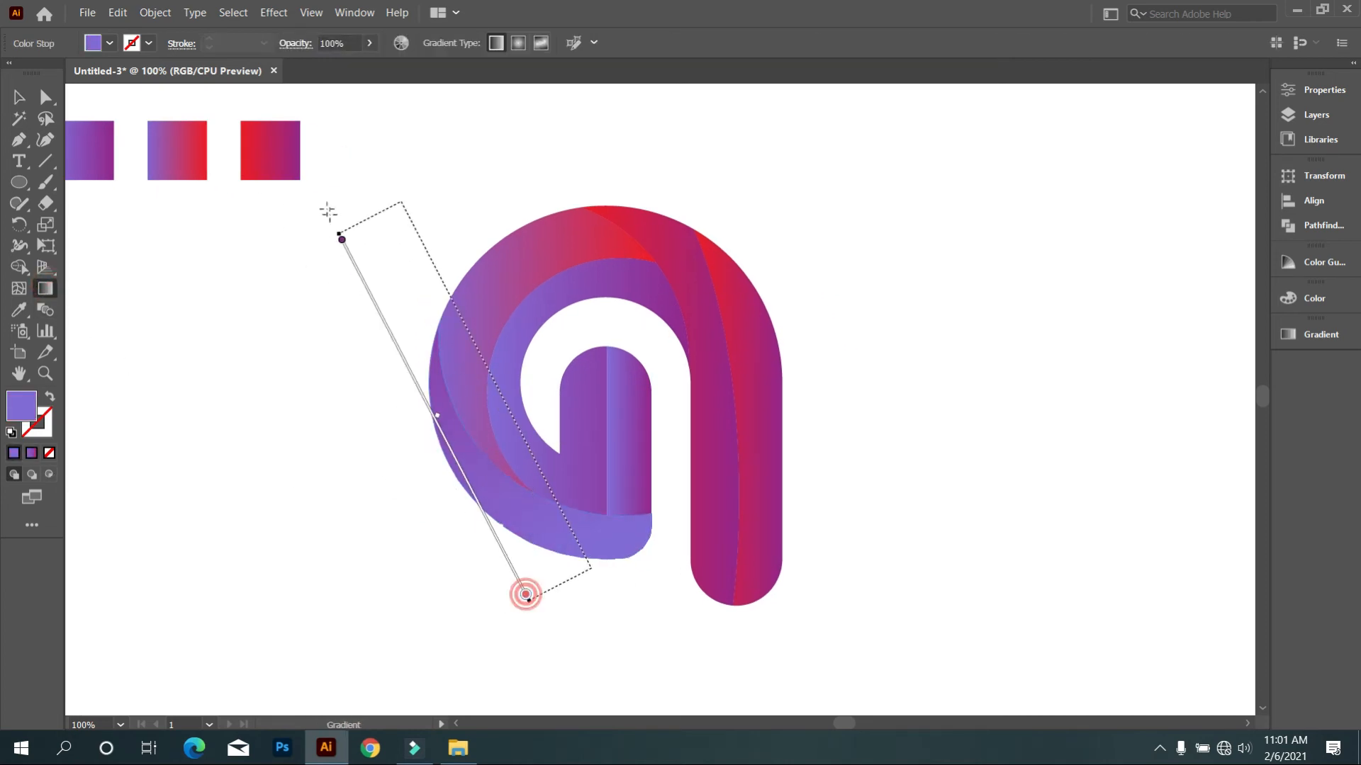
drag(547, 533, 395, 241)
drag(538, 574, 411, 228)
drag(575, 558, 430, 176)
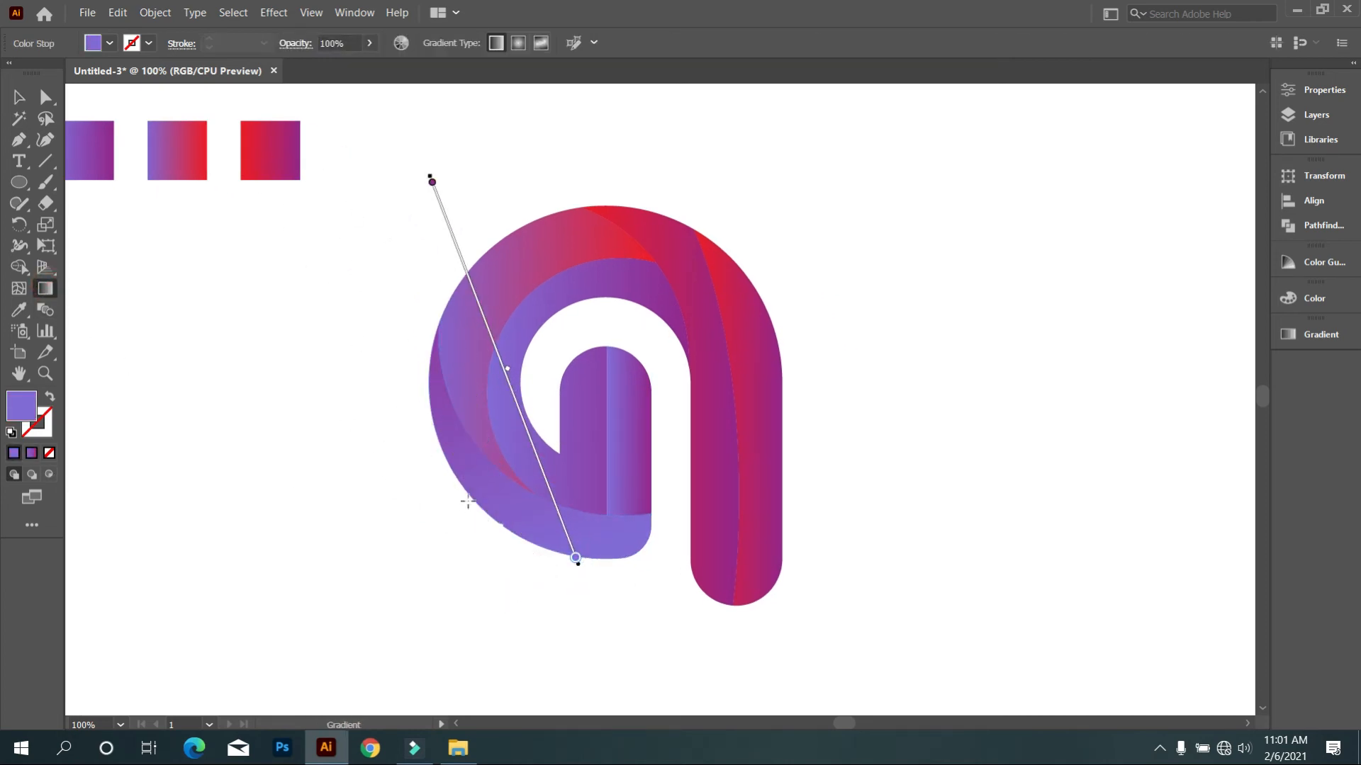
click(15, 98)
click(840, 302)
Step: Redirect the gradient on the inner stem's right half diagonally, from blue at the bottom to purple at the top
click(645, 490)
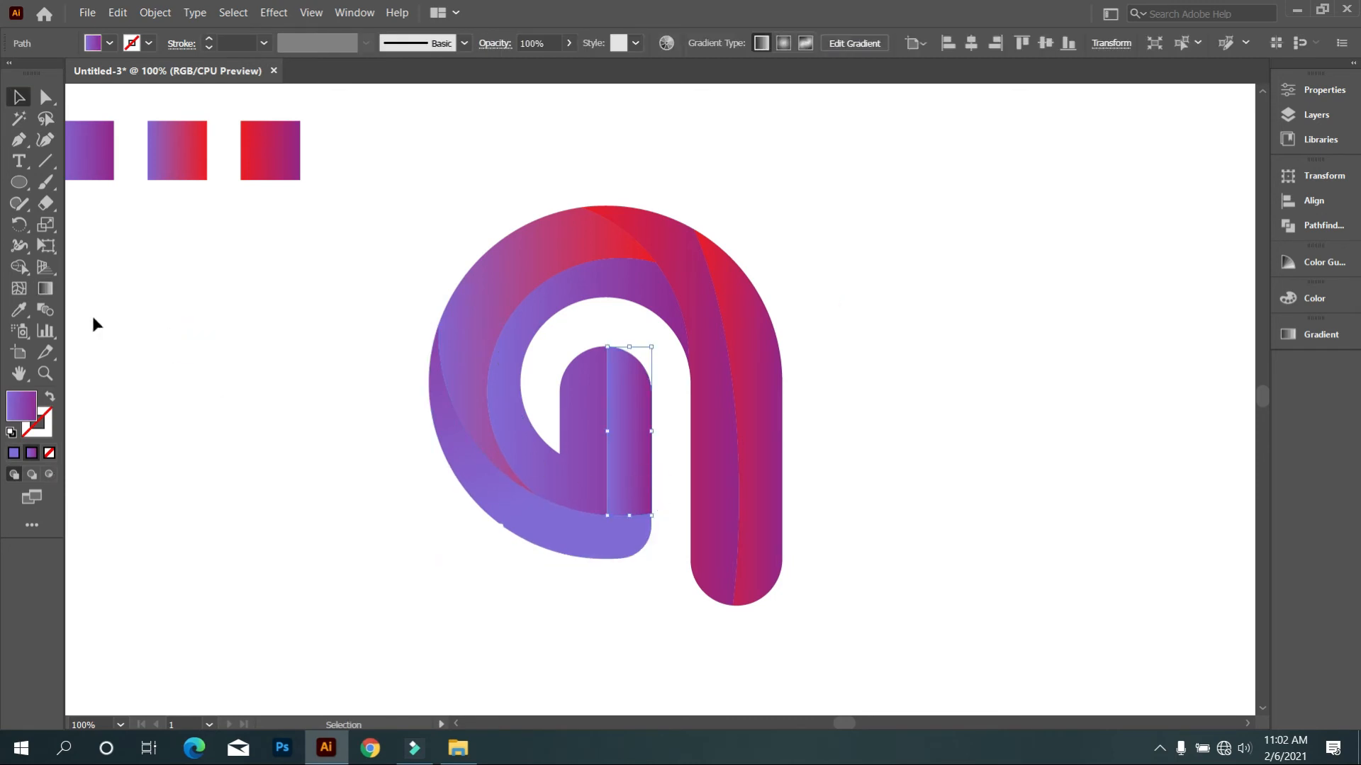
click(45, 289)
drag(694, 530, 388, 134)
drag(651, 511, 531, 196)
drag(628, 451, 669, 696)
drag(579, 232, 686, 589)
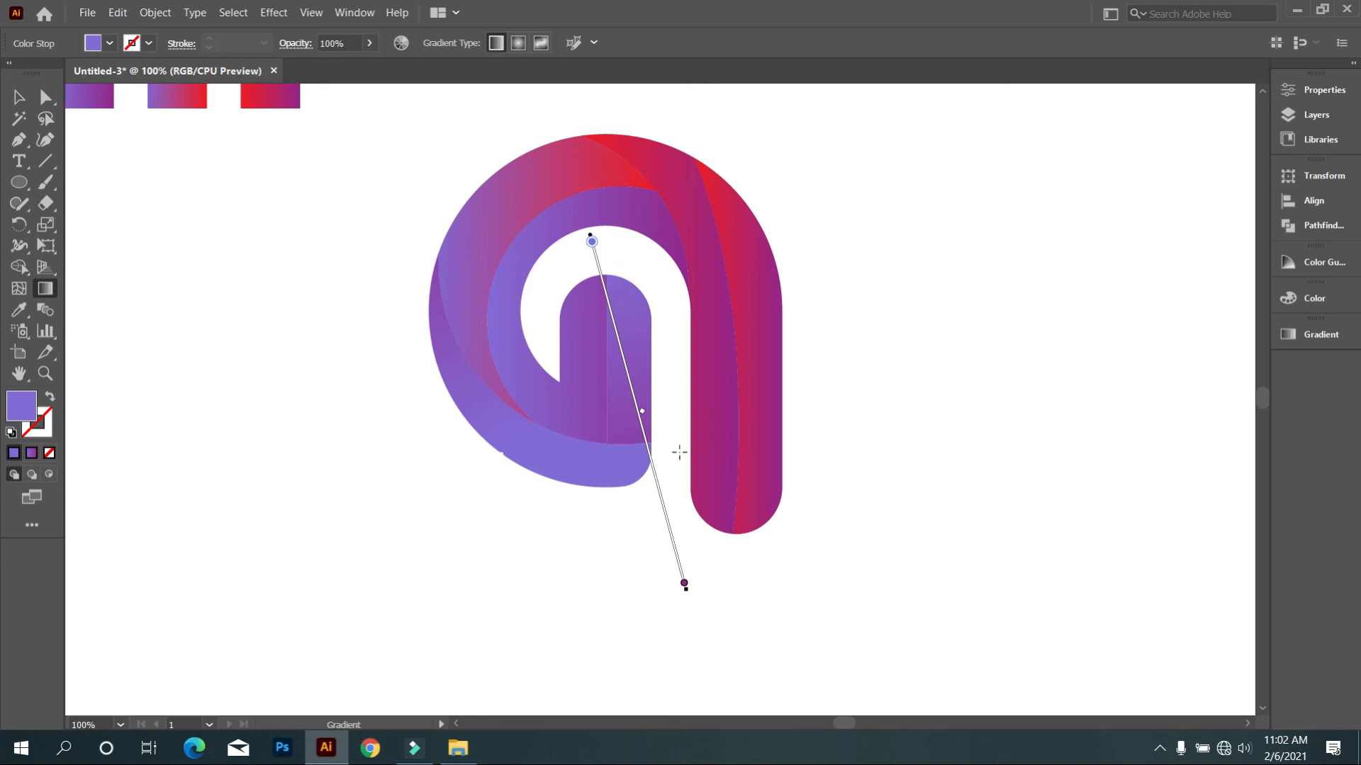
drag(660, 464, 501, 190)
click(18, 97)
click(207, 390)
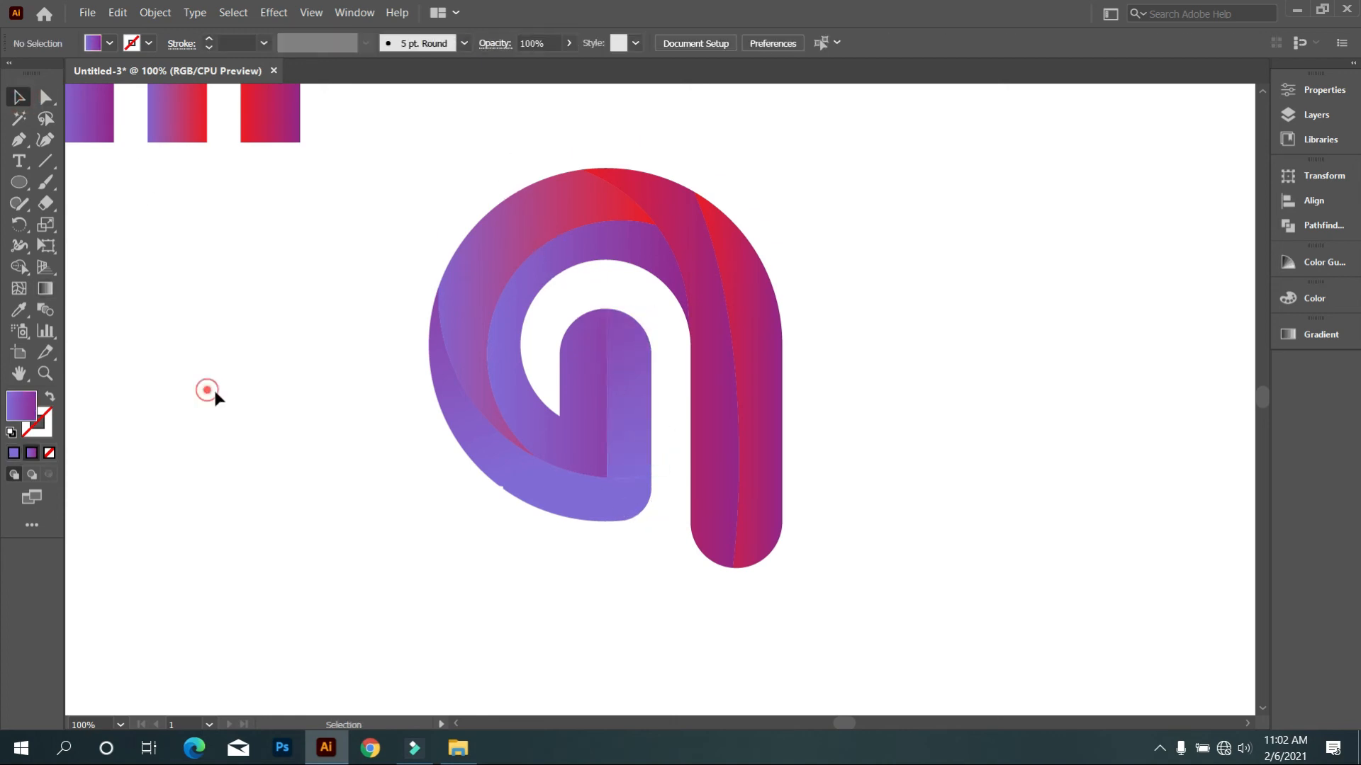
Step: Change the end colour of the inner ring's gradient from purple to red
click(565, 448)
click(1322, 336)
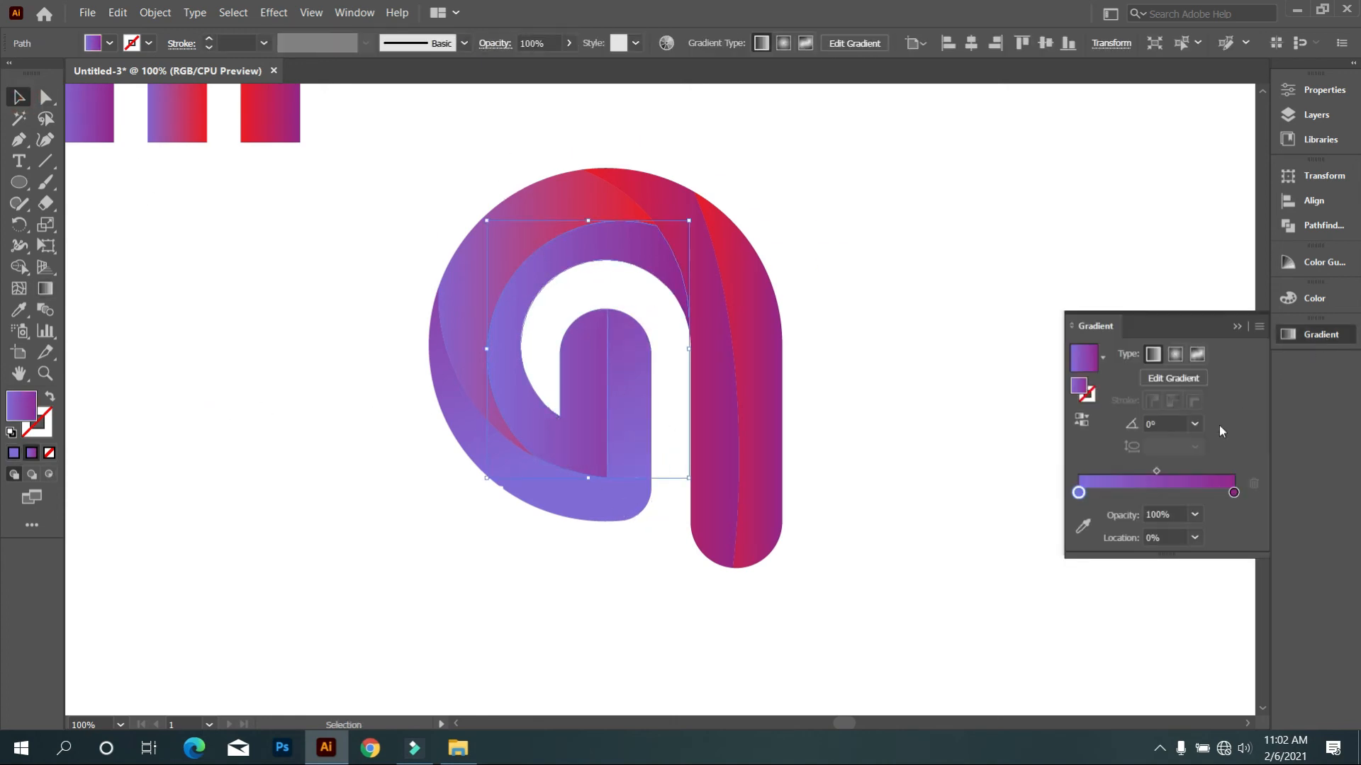
double_click(1234, 492)
click(1004, 589)
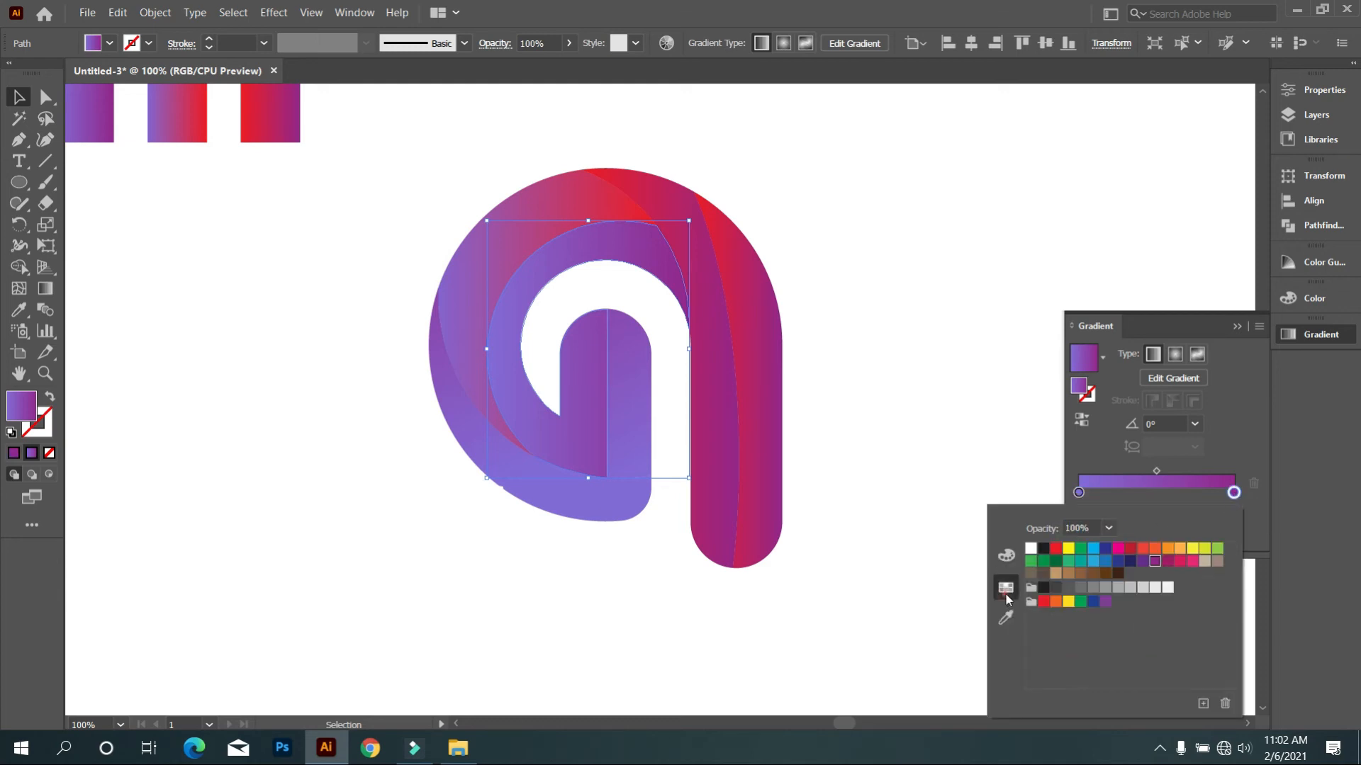
click(895, 442)
click(555, 422)
scroll(556, 422, up, 1)
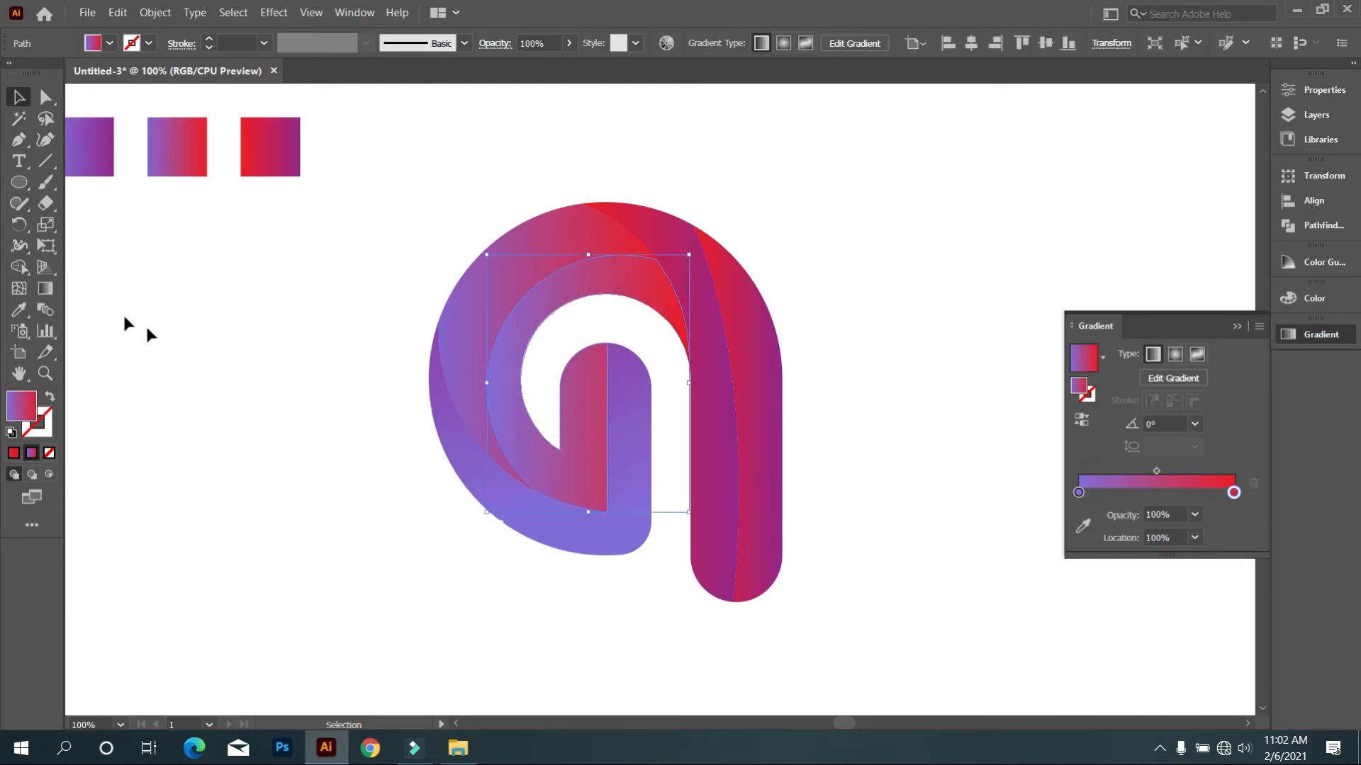
Step: Redirect the inner ring's gradient diagonally, from violet at the lower end to red toward the upper left
click(45, 289)
drag(445, 230, 459, 205)
mouse_move(598, 504)
mouse_down()
mouse_move(467, 211)
mouse_move(450, 228)
mouse_move(424, 202)
mouse_up()
click(19, 97)
click(158, 317)
Step: Redirect the upper-left band's gradient to run from violet upward to red at about 73°
click(471, 292)
click(46, 287)
drag(324, 375, 564, 126)
drag(422, 337, 512, 88)
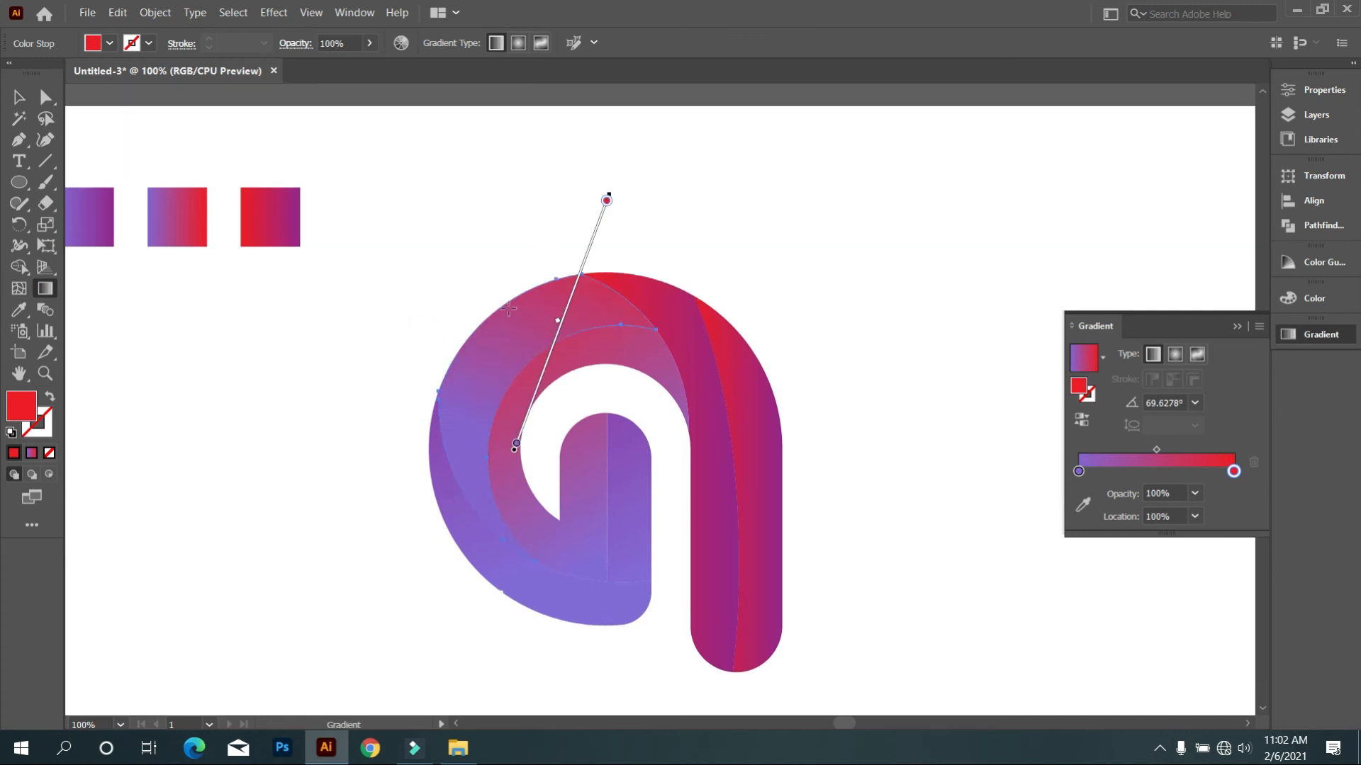
drag(500, 389, 642, 88)
scroll(458, 534, down, 4)
drag(514, 556, 586, 304)
scroll(443, 410, down, 2)
mouse_move(521, 450)
mouse_down()
mouse_move(598, 191)
mouse_move(626, 262)
mouse_up()
scroll(523, 435, down, 1)
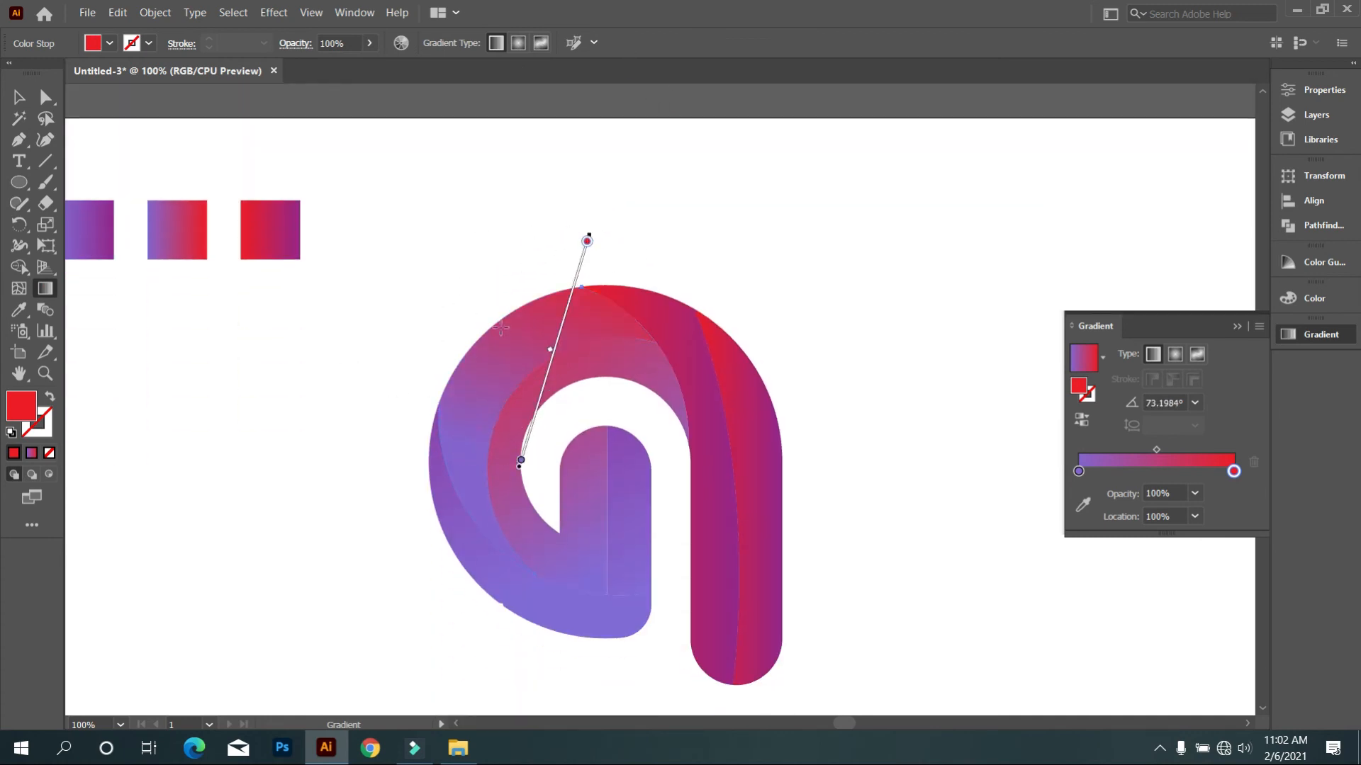
Step: Redirect the upper-left band's gradient to run steeply from violet at the lower end to red at the top at about 82°
drag(532, 477, 575, 173)
scroll(467, 309, down, 3)
click(19, 97)
click(227, 449)
Step: Redirect the gradient of the right stem's inner band lengthwise, from red at the top to purple at the bottom
click(672, 283)
key(g)
drag(623, 267, 814, 713)
drag(631, 177, 696, 538)
mouse_move(647, 211)
mouse_down()
mouse_move(692, 671)
mouse_move(752, 695)
mouse_up()
drag(841, 495, 681, 122)
scroll(692, 304, up, 3)
scroll(692, 304, down, 3)
mouse_move(627, 214)
mouse_down()
mouse_move(736, 593)
mouse_move(704, 715)
mouse_up()
click(19, 97)
click(109, 483)
Step: Redirect the gradient of the right stem's outer band diagonally, from red at the upper left to purple at the lower right
click(770, 466)
click(45, 288)
drag(779, 256, 599, 631)
drag(715, 215, 892, 506)
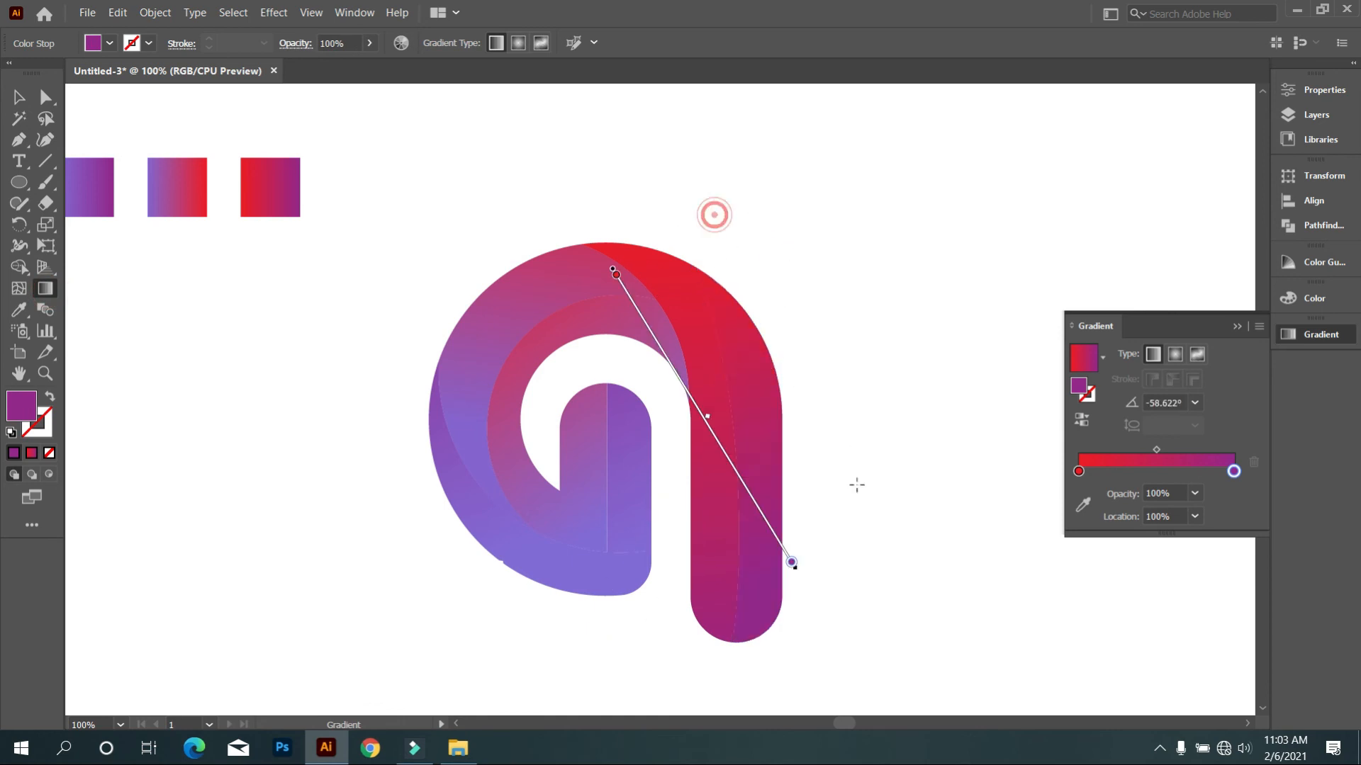
Step: Change the start colour of the right stem's outer band gradient to orange
double_click(1079, 473)
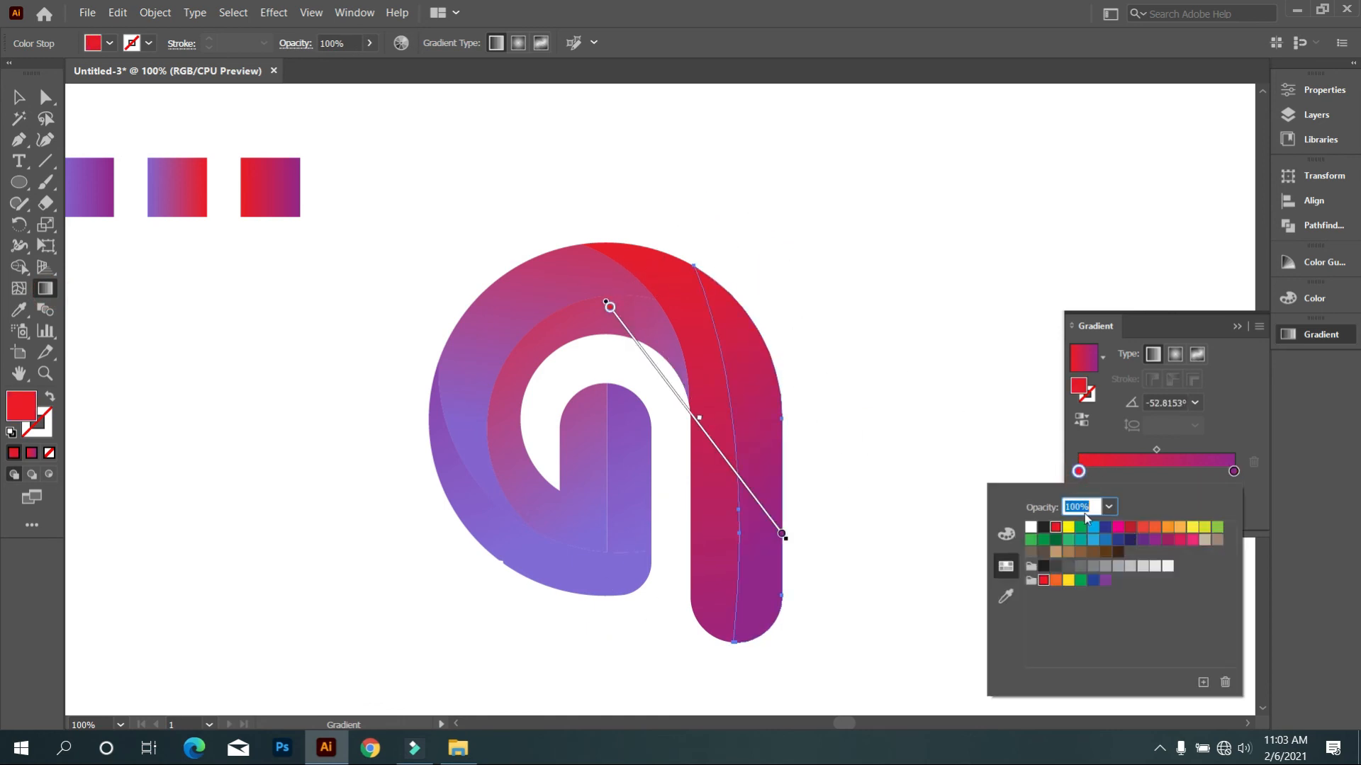
click(1153, 529)
right_click(860, 370)
Step: Redirect the right stem's outer band gradient downward, from orange at the upper right to purple at the lower left
drag(738, 260, 737, 395)
drag(744, 296, 728, 607)
drag(836, 325, 711, 692)
click(18, 97)
click(352, 450)
Step: Sample a red with the eyedropper for the end colour of the upper-left band's gradient
click(486, 360)
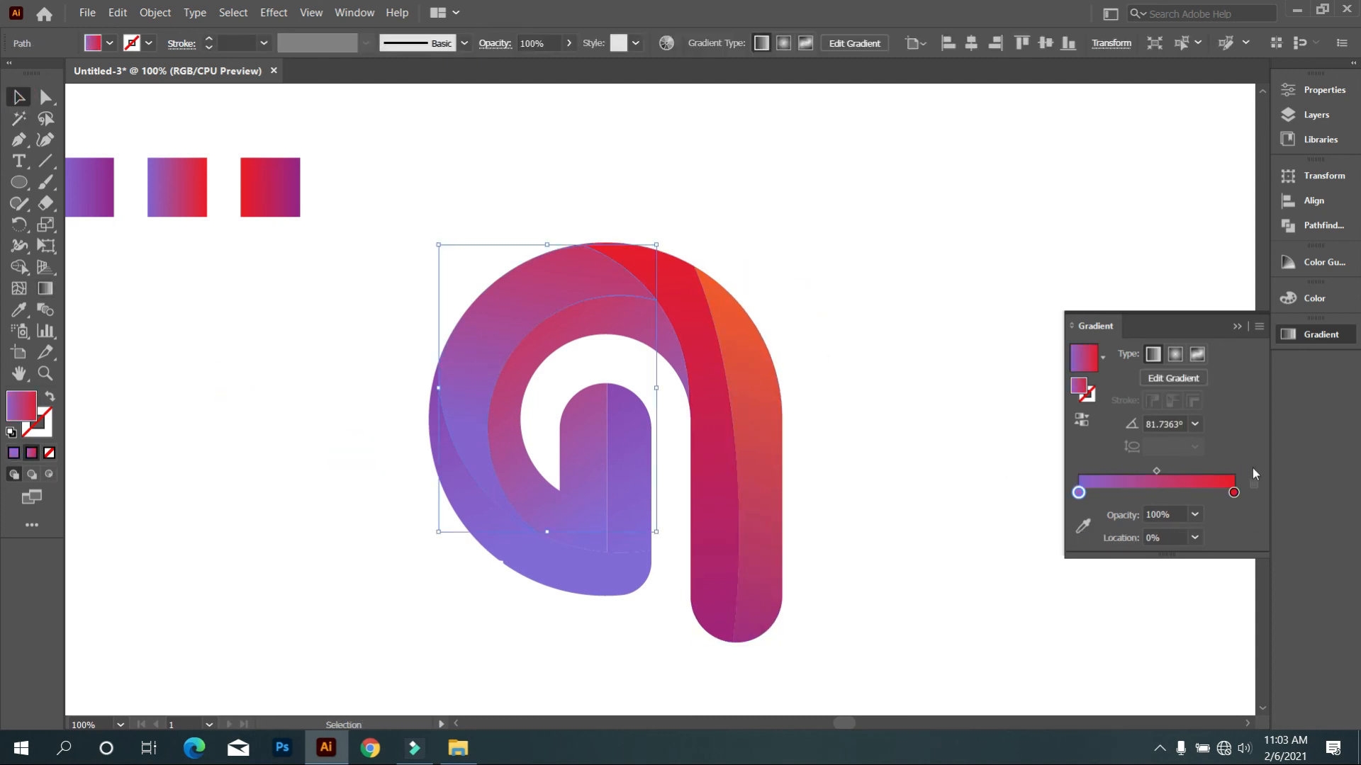
click(1083, 526)
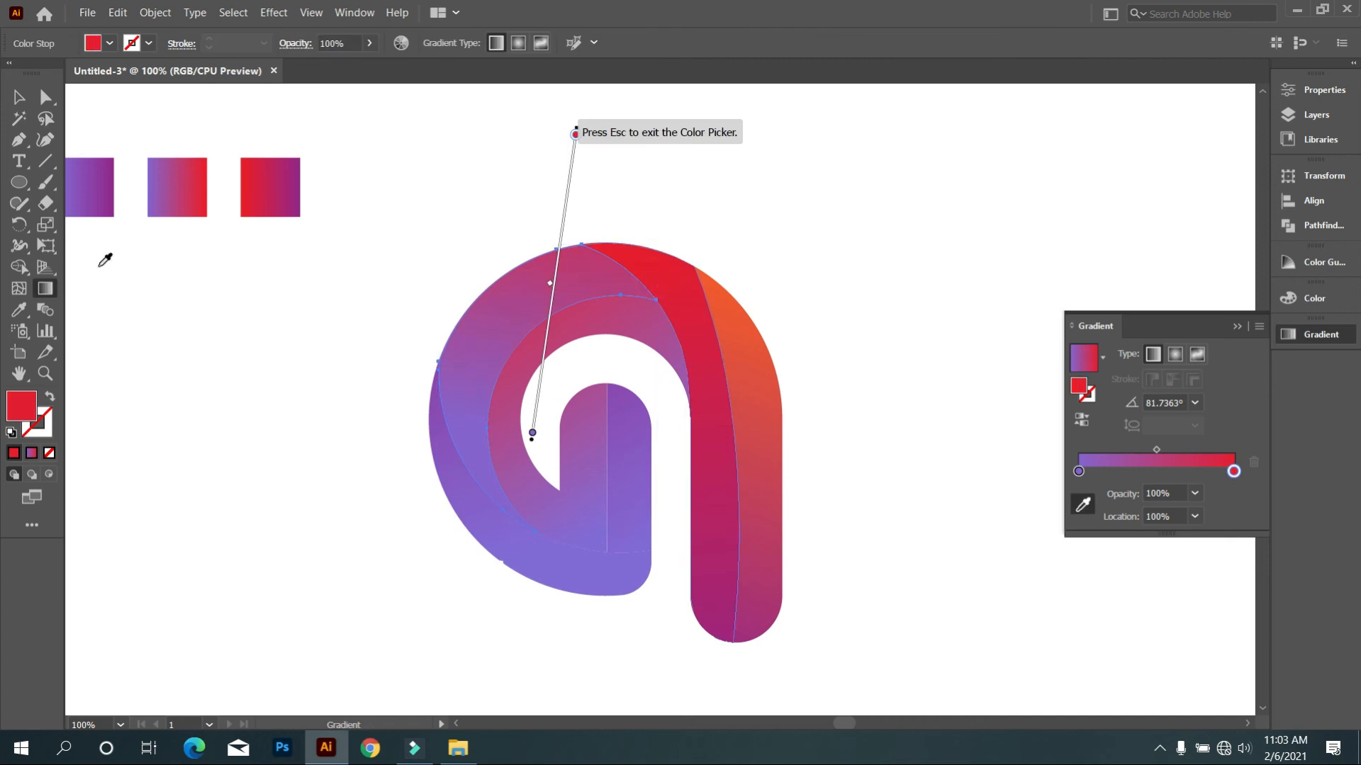
key(Escape)
Step: Redirect the gradients of the upper-left band and inner ring together, from violet below to red above at about 81°
key(v)
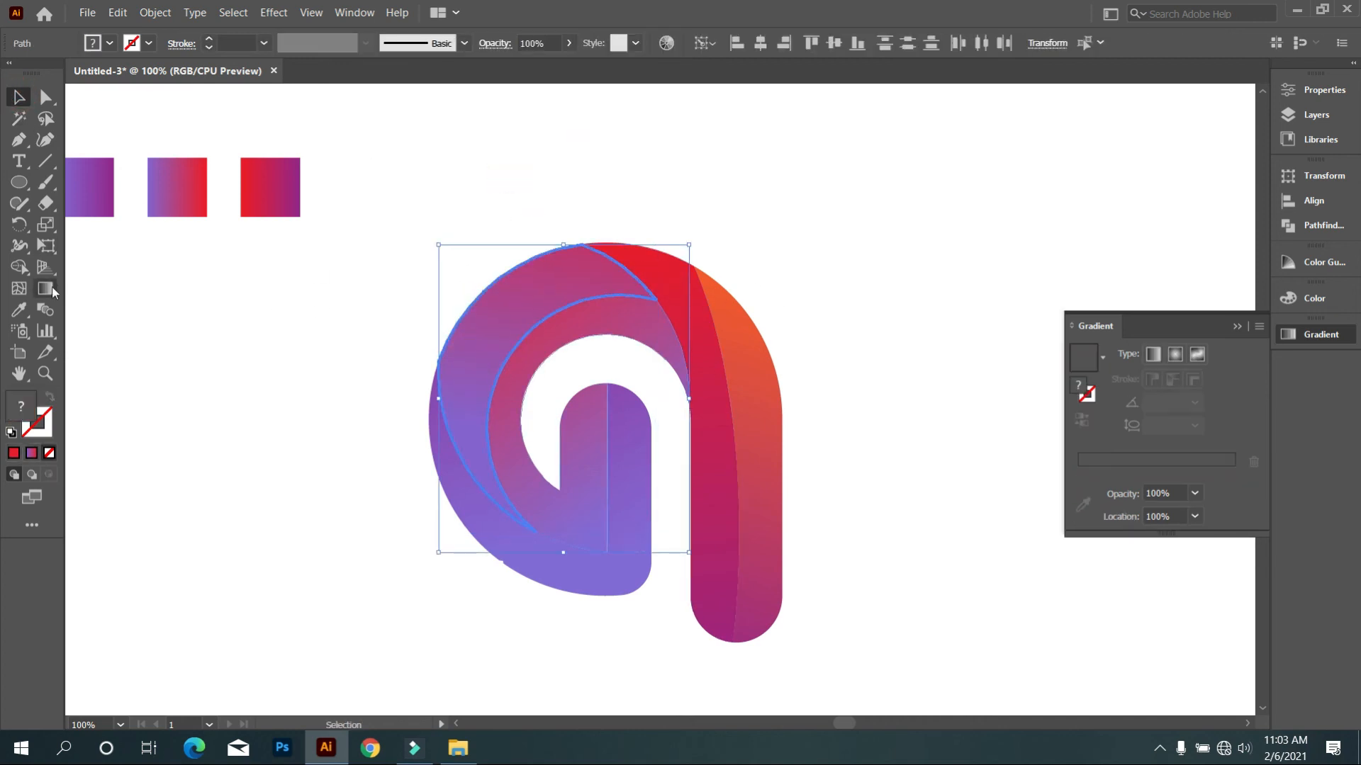
click(45, 288)
scroll(455, 392, up, 3)
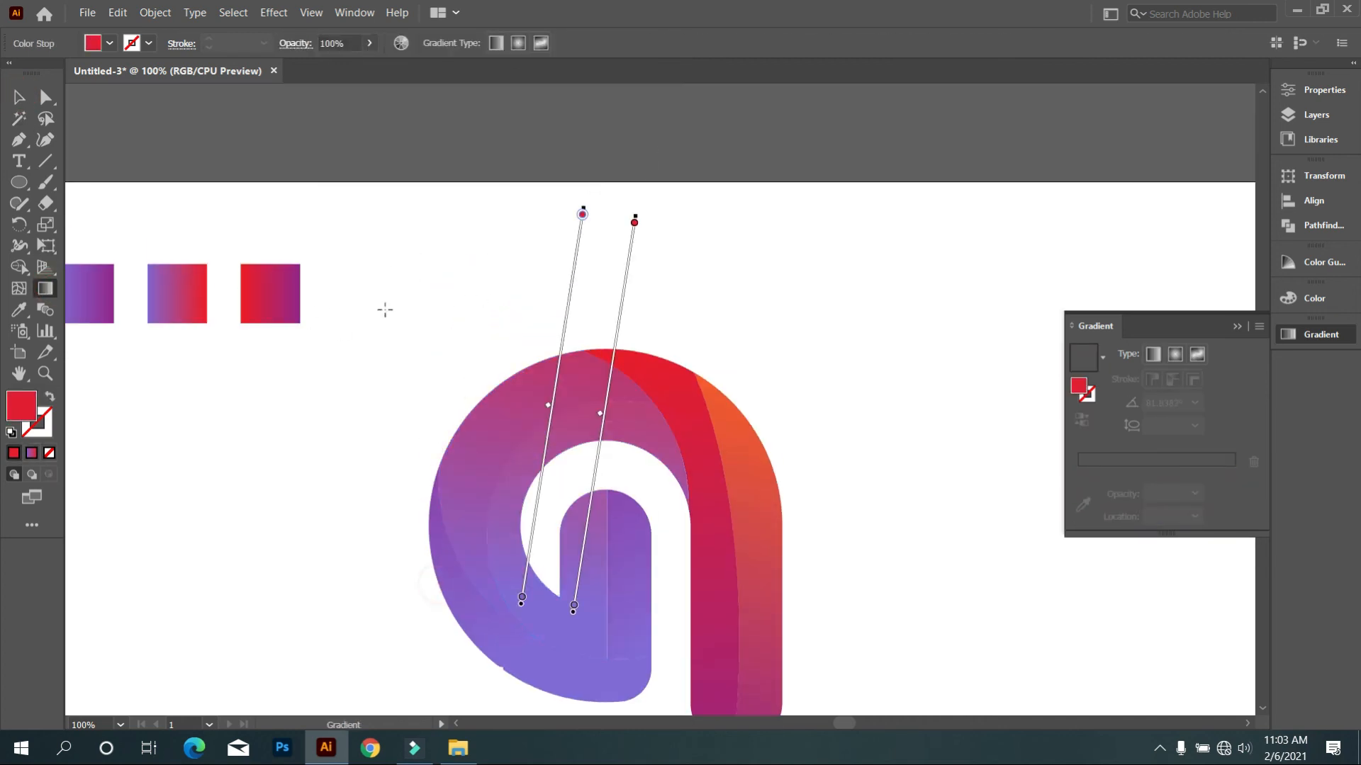
click(19, 97)
click(373, 380)
Step: Redirect the upper-left band's gradient alone, from violet at the lower left to red at the upper right at about 70°
scroll(425, 394, down, 2)
click(474, 402)
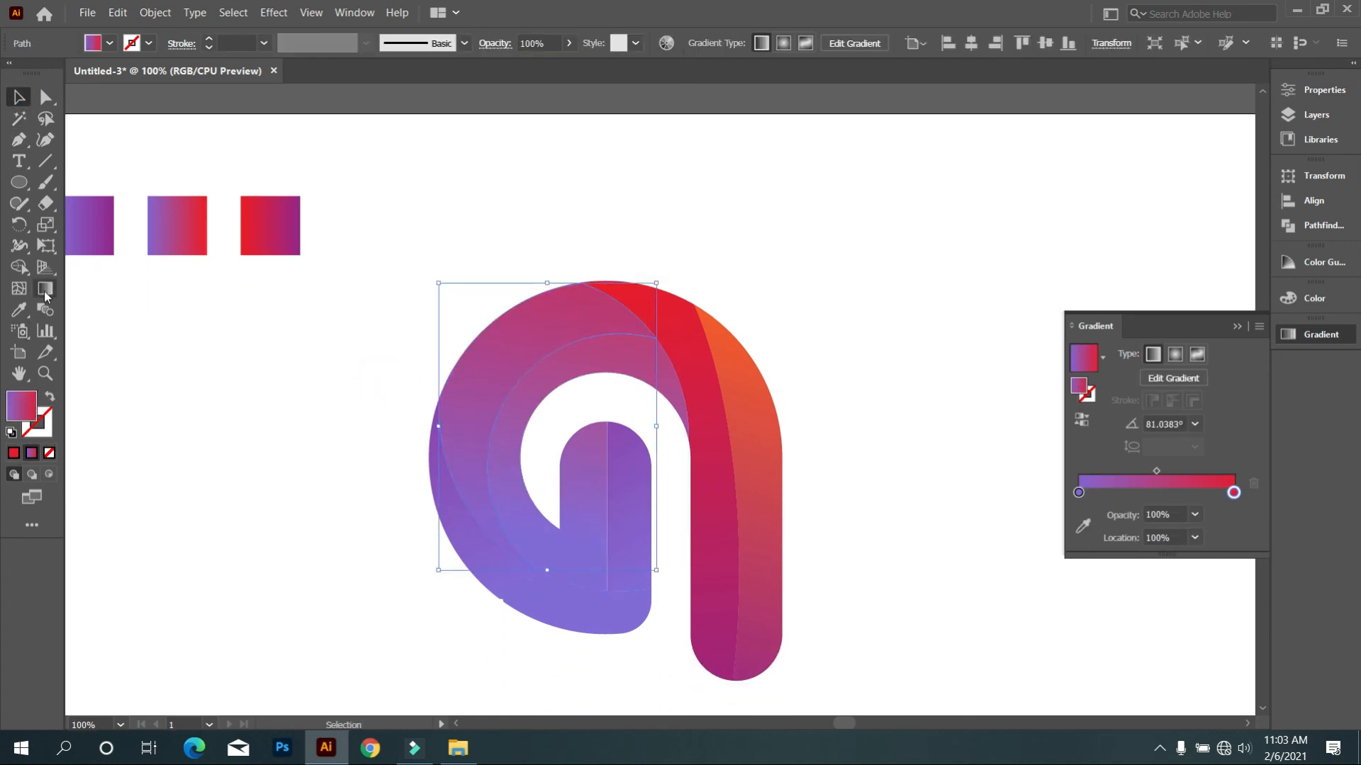
click(46, 289)
drag(396, 603, 613, 304)
drag(501, 494, 590, 251)
scroll(512, 360, down, 1)
click(26, 97)
click(347, 466)
Step: Redirect the inner ring's gradient almost vertically, from violet at the bottom to red at the top at about 93°
click(554, 341)
click(45, 289)
drag(516, 211, 543, 676)
drag(732, 193, 455, 611)
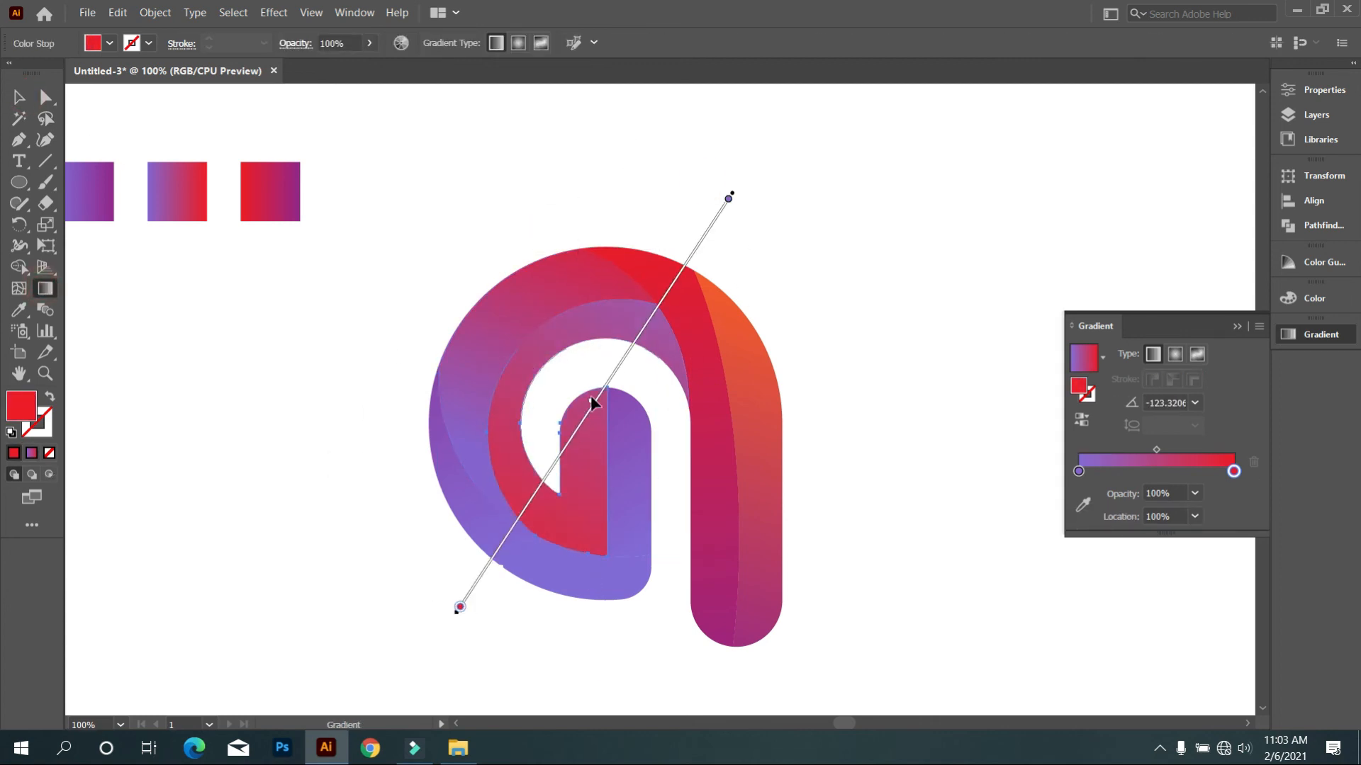
drag(578, 374, 531, 161)
drag(571, 496, 632, 142)
drag(550, 394, 480, 110)
drag(555, 432, 553, 78)
scroll(589, 455, down, 2)
drag(592, 559, 577, 212)
scroll(540, 425, down, 1)
click(19, 97)
click(212, 400)
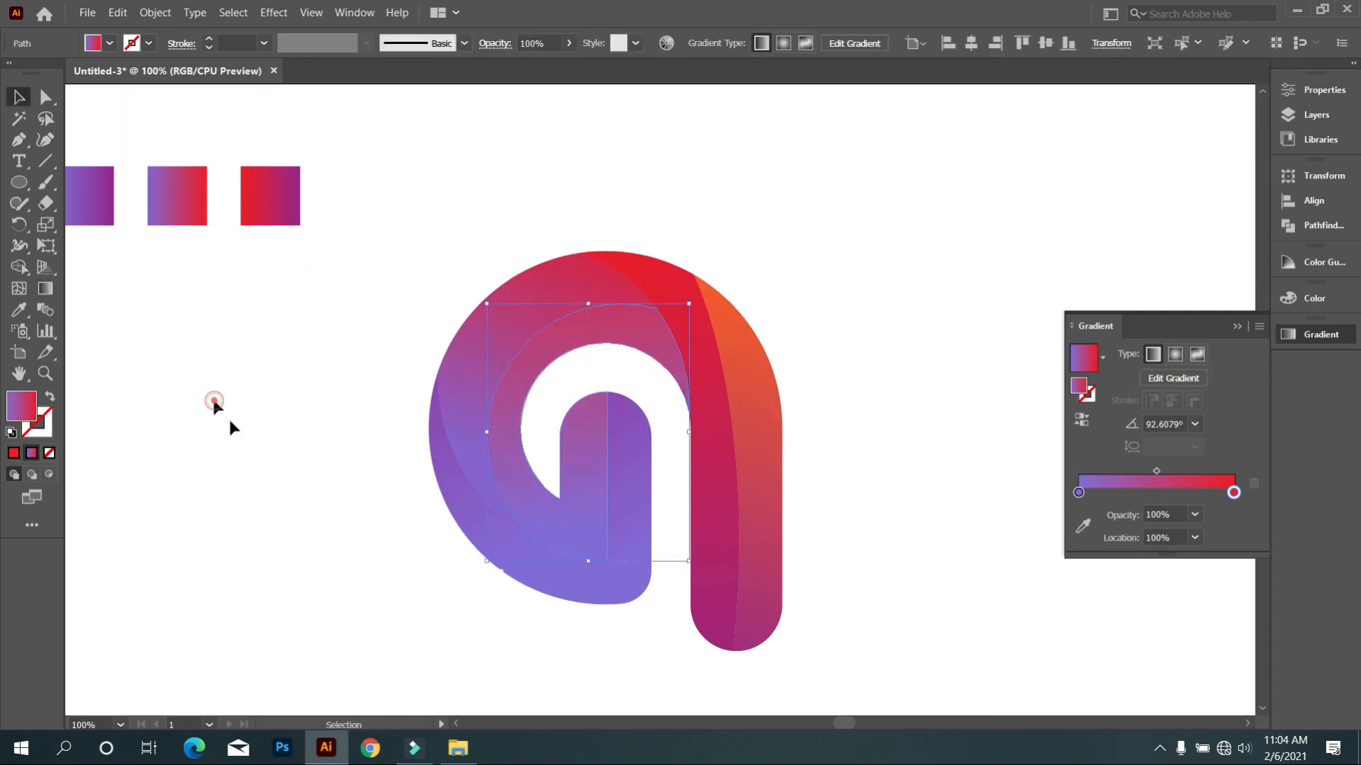
Step: Redirect the lower-left outer band's gradient diagonally, from blue at the lower right to purple at the upper left at about 116°
scroll(230, 418, down, 1)
click(535, 513)
click(45, 291)
drag(588, 605, 483, 419)
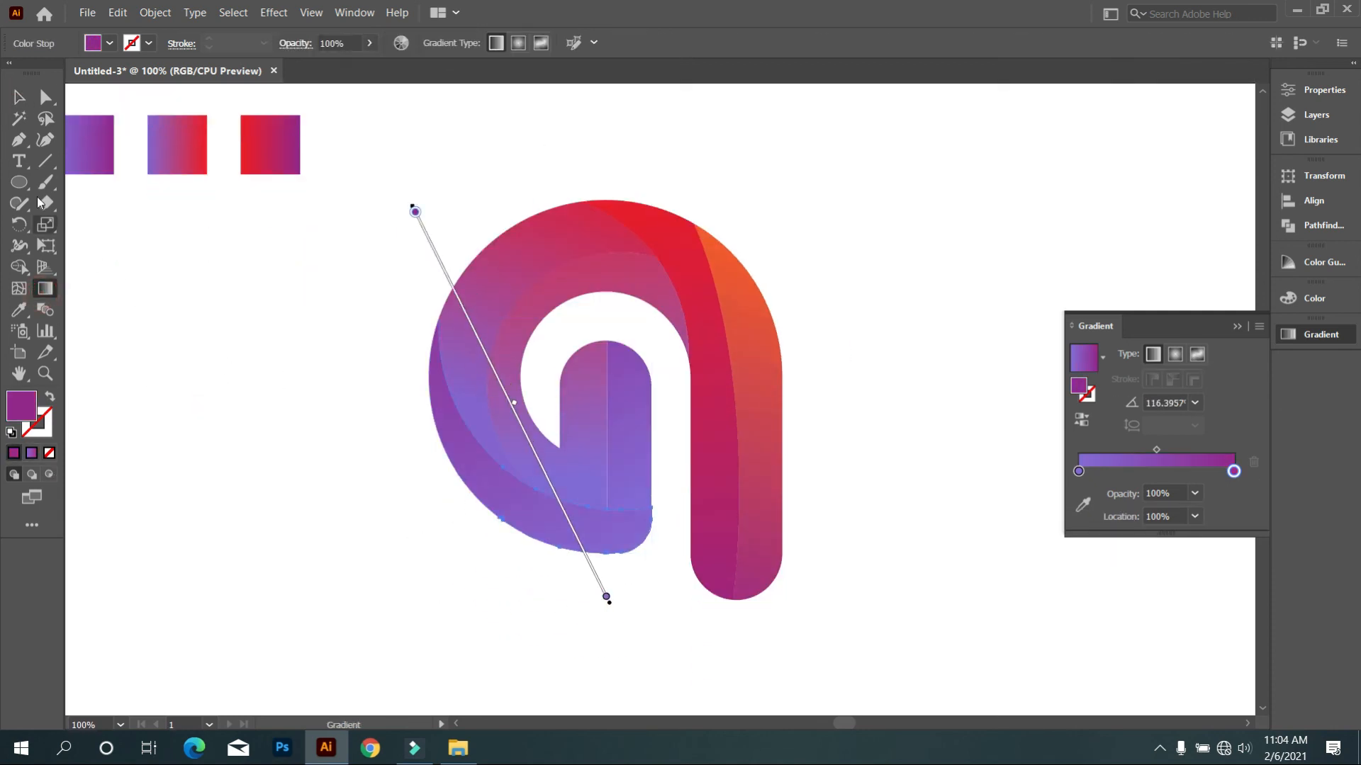
click(19, 97)
click(201, 401)
Step: Redirect the upper-left band's gradient almost vertically, from violet below to red above at about 87°
scroll(323, 462, down, 1)
click(472, 363)
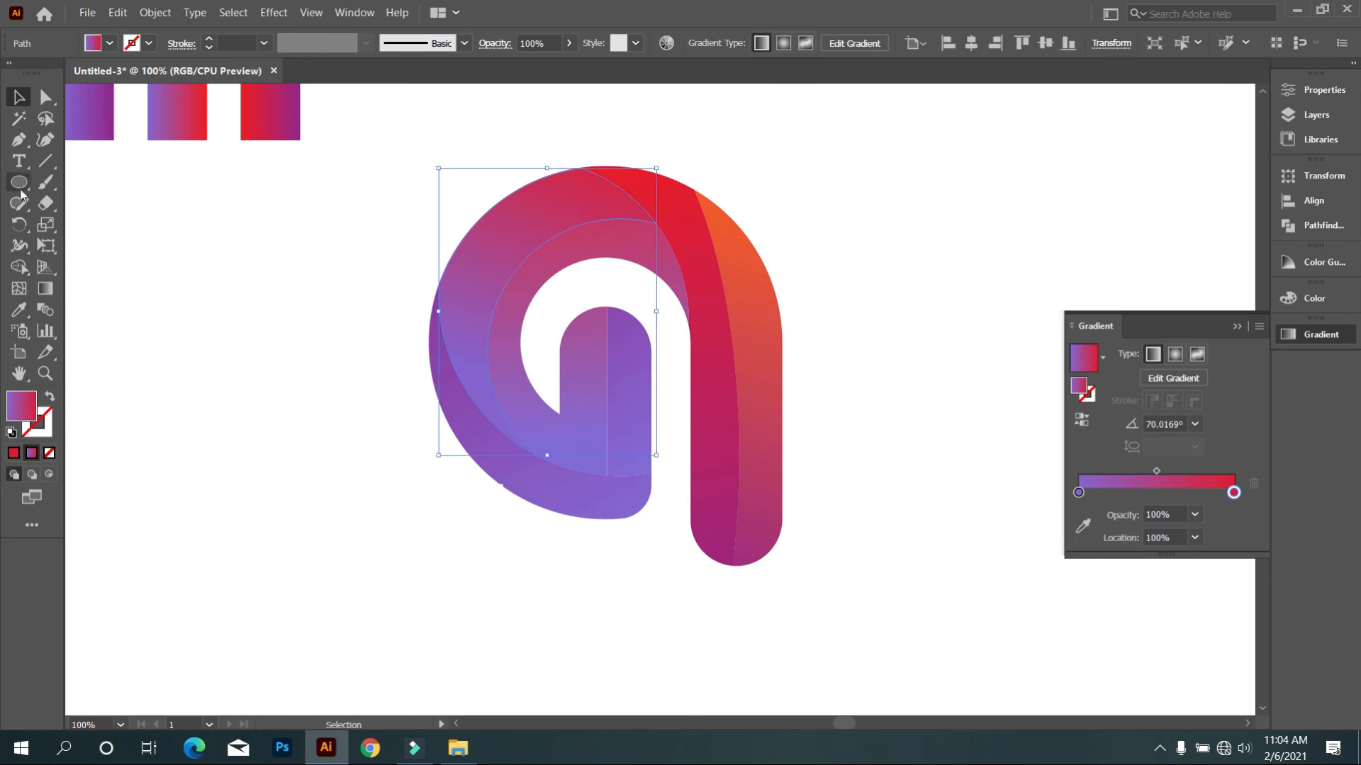
click(45, 288)
drag(310, 267, 482, 598)
drag(398, 164, 437, 150)
drag(622, 451, 428, 106)
drag(571, 478, 572, 114)
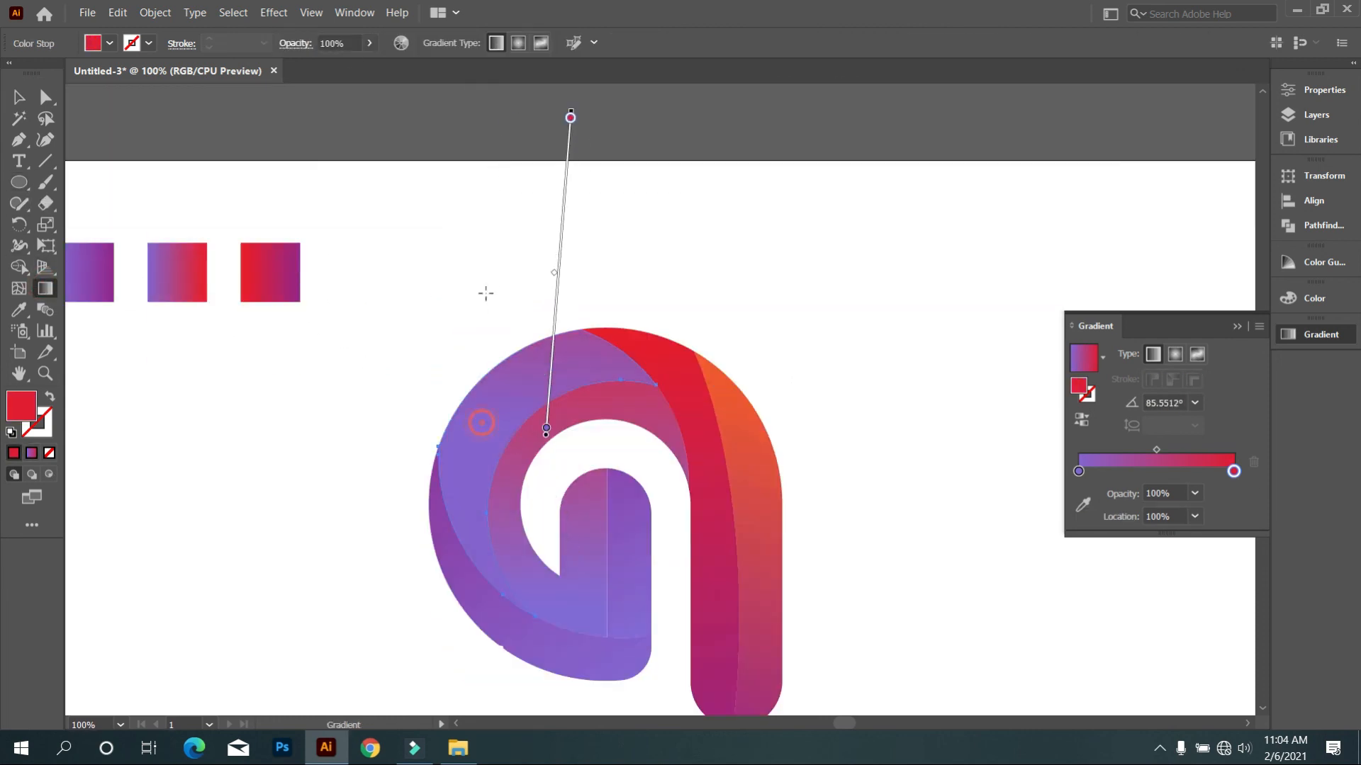
drag(487, 469, 502, 94)
scroll(513, 465, down, 1)
click(16, 97)
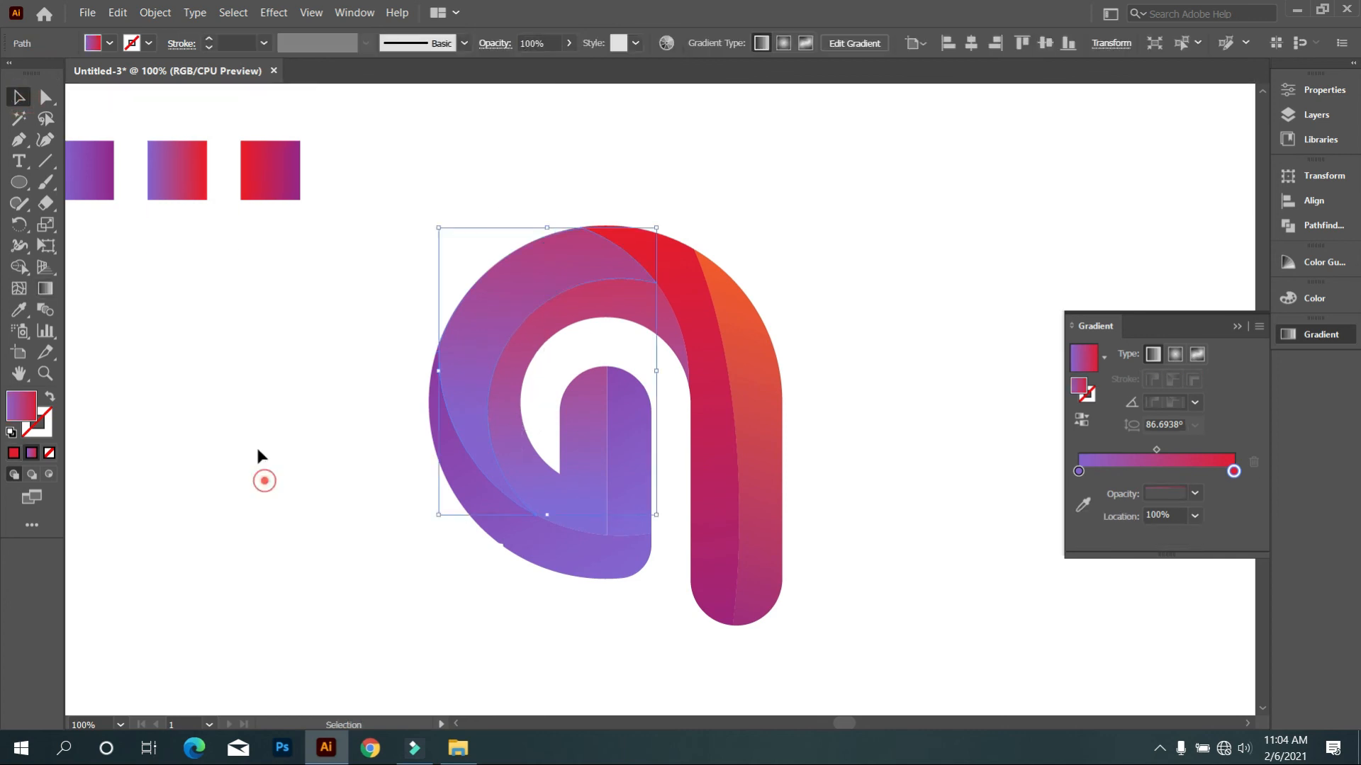
Step: Add a middle colour stop at about 47% to the inner ring's violet-to-red gradient
scroll(516, 450, down, 1)
click(517, 450)
click(1159, 490)
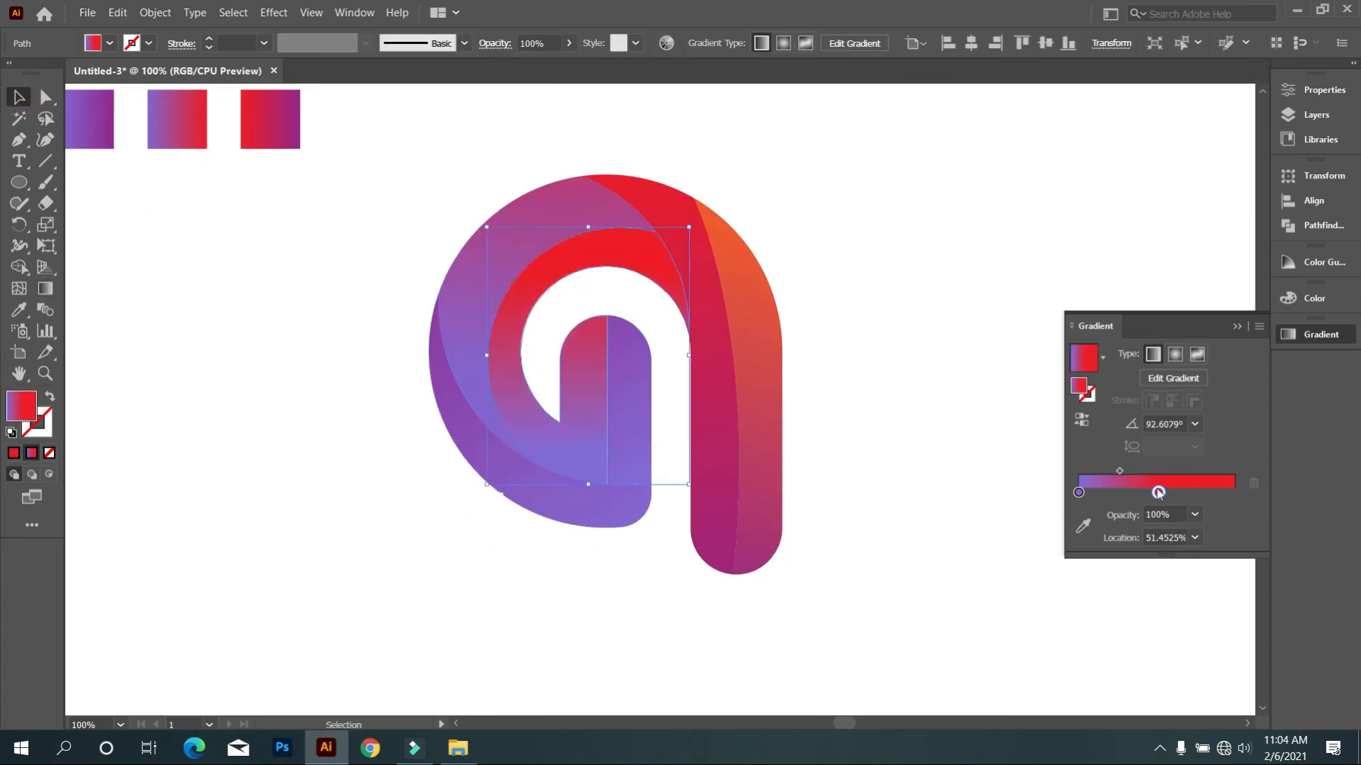
drag(1185, 494, 1153, 504)
drag(652, 560, 461, 358)
click(118, 291)
Step: Redirect the inner ring's three-stop gradient upward from violet to red at about 100° and deselect it
click(499, 421)
click(45, 288)
mouse_move(389, 508)
mouse_down()
mouse_move(403, 444)
mouse_move(525, 431)
mouse_up()
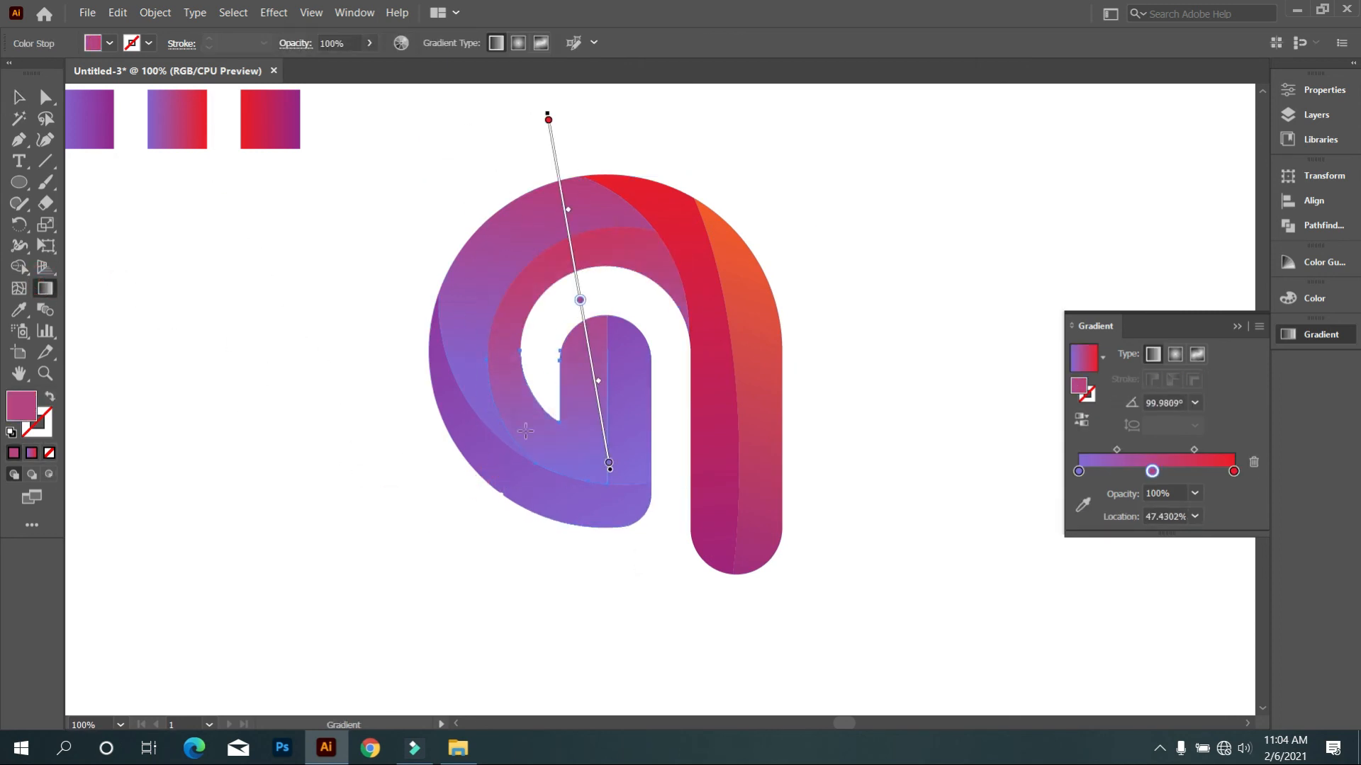
click(18, 97)
click(254, 445)
scroll(587, 517, down, 2)
scroll(625, 555, up, 1)
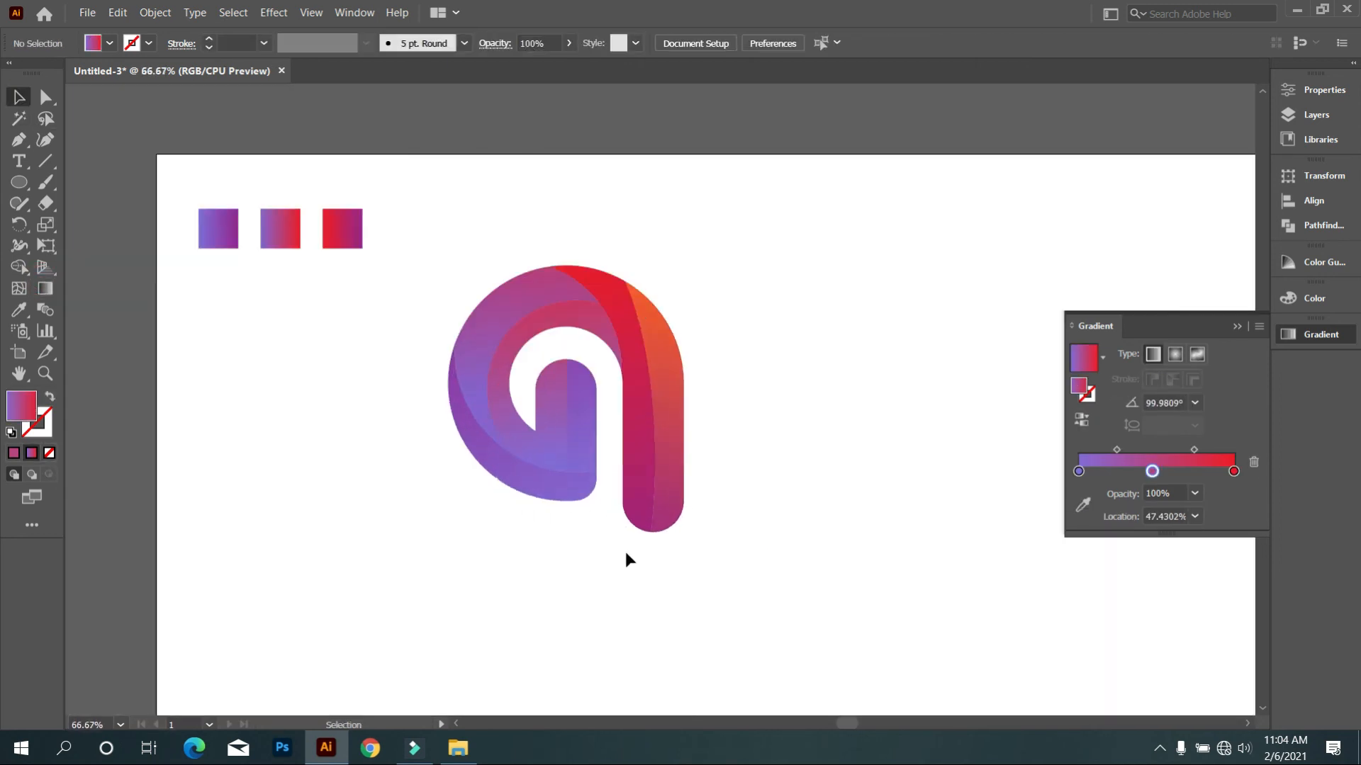
scroll(612, 557, down, 1)
scroll(602, 567, right, 3)
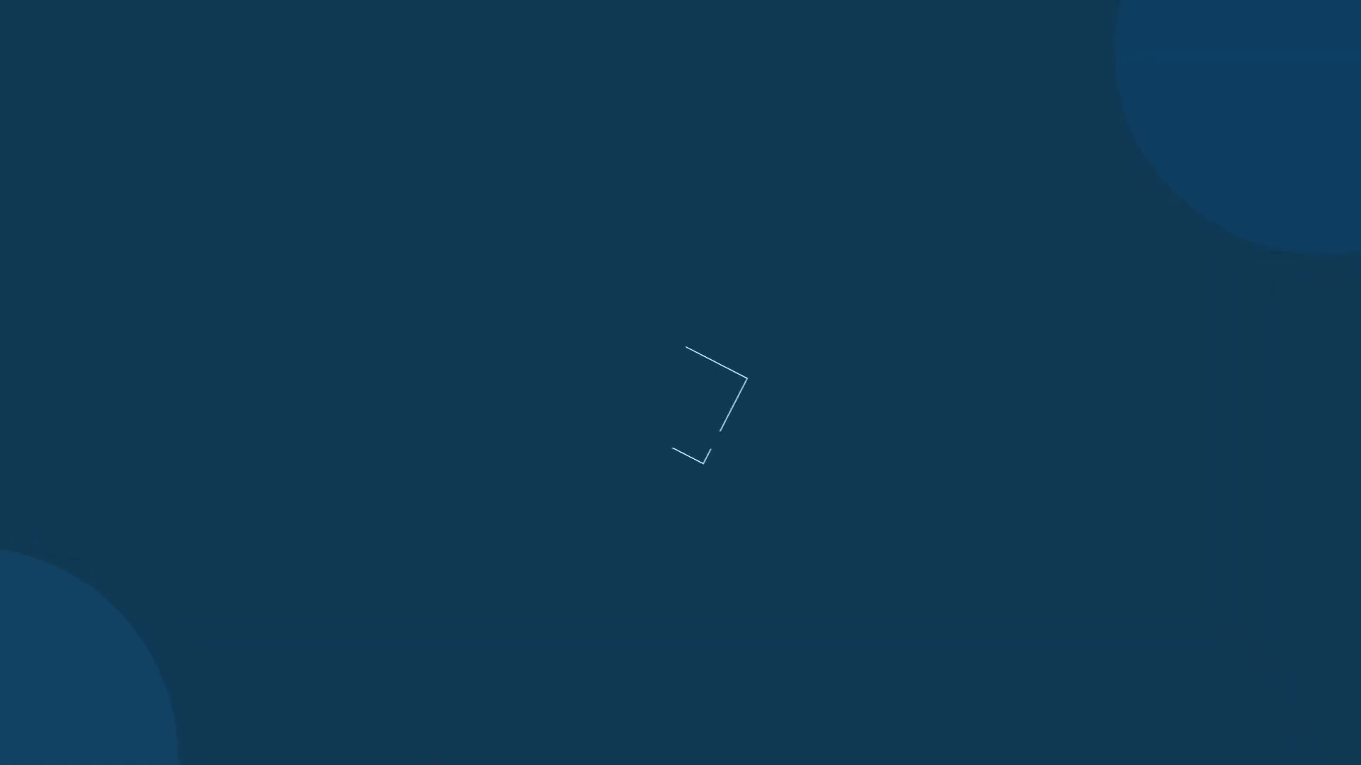